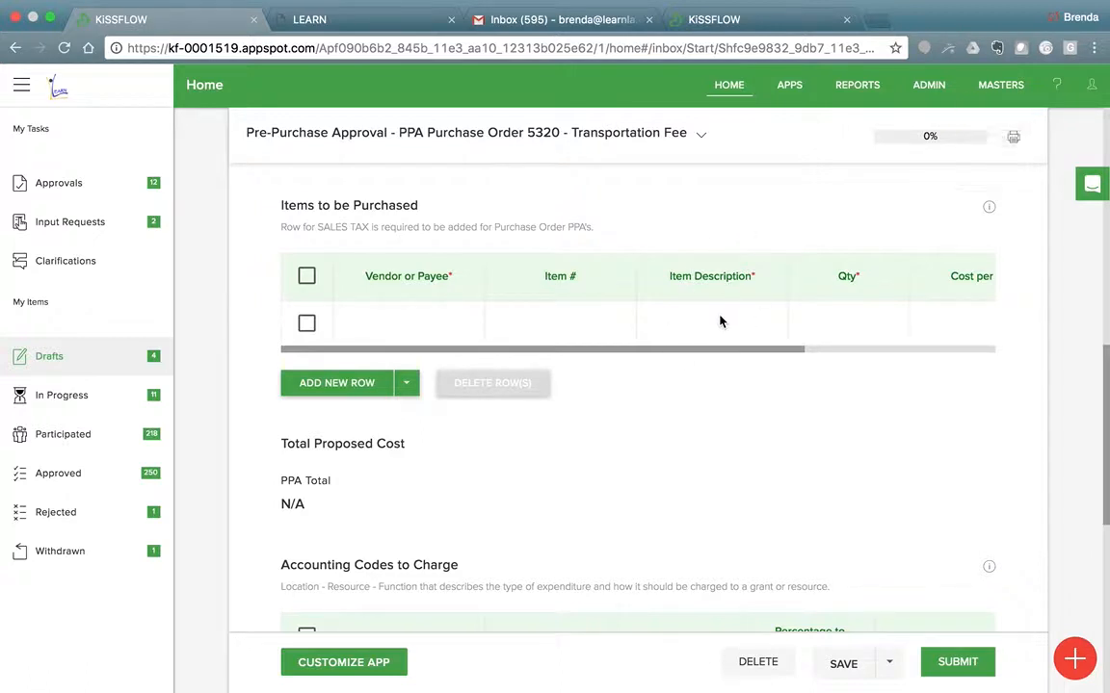
Enter Great Bus Company as the vendor in the first row of Items to be Purchased.
left_click(409, 322)
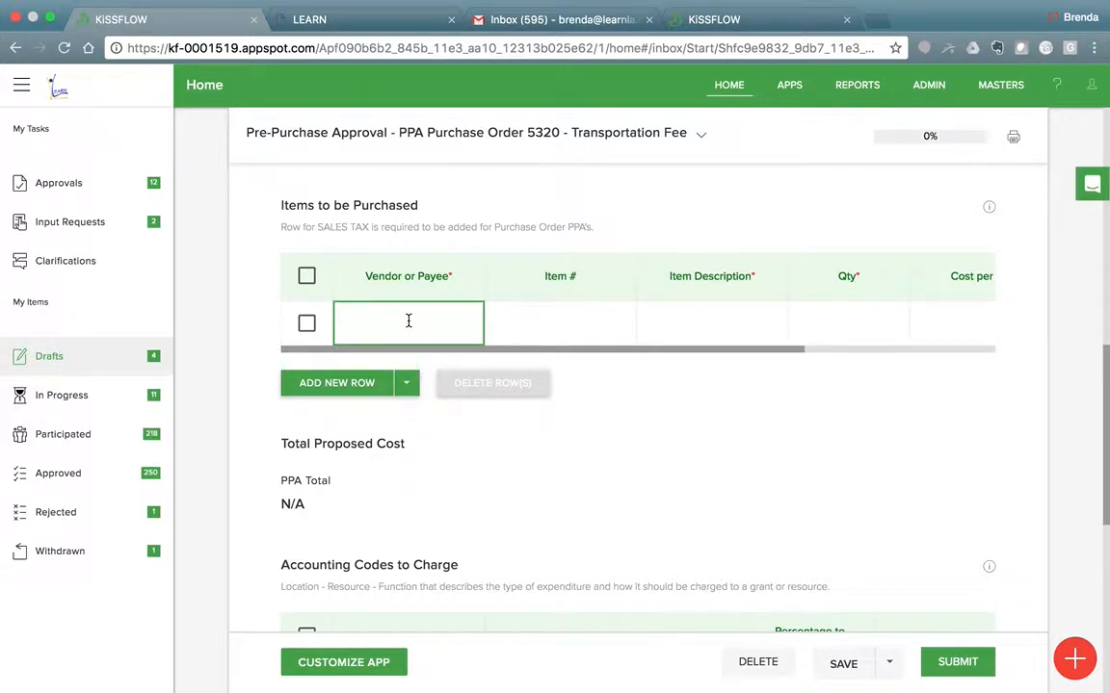
type("A")
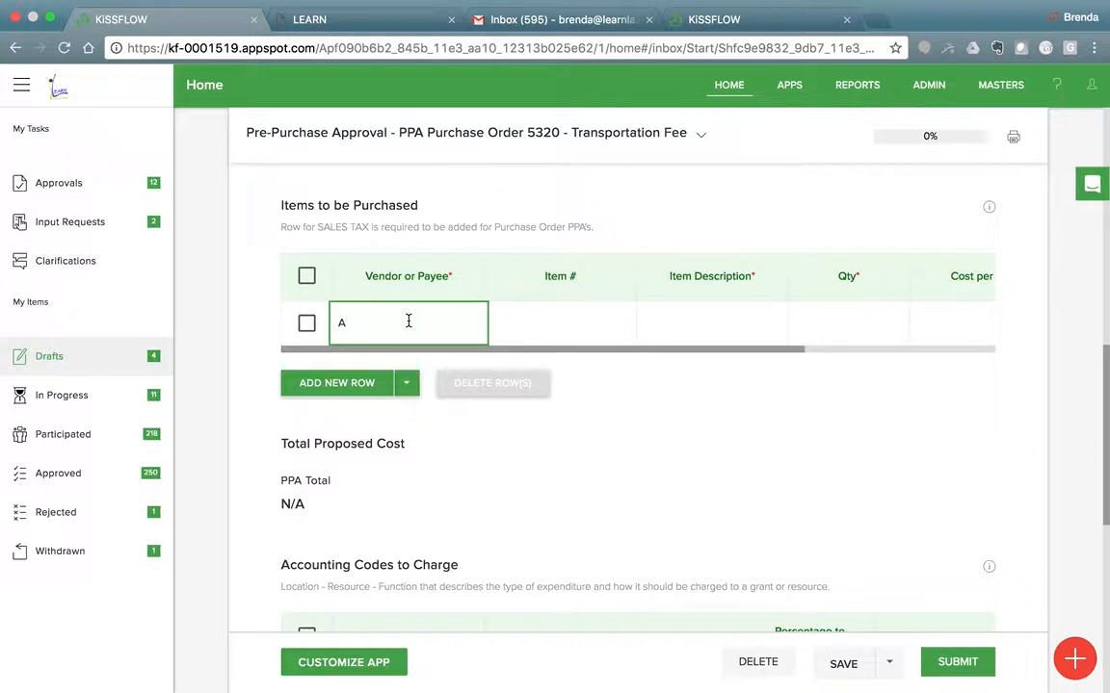
key("BackSpace")
type("Great Bus Company")
key("Tab")
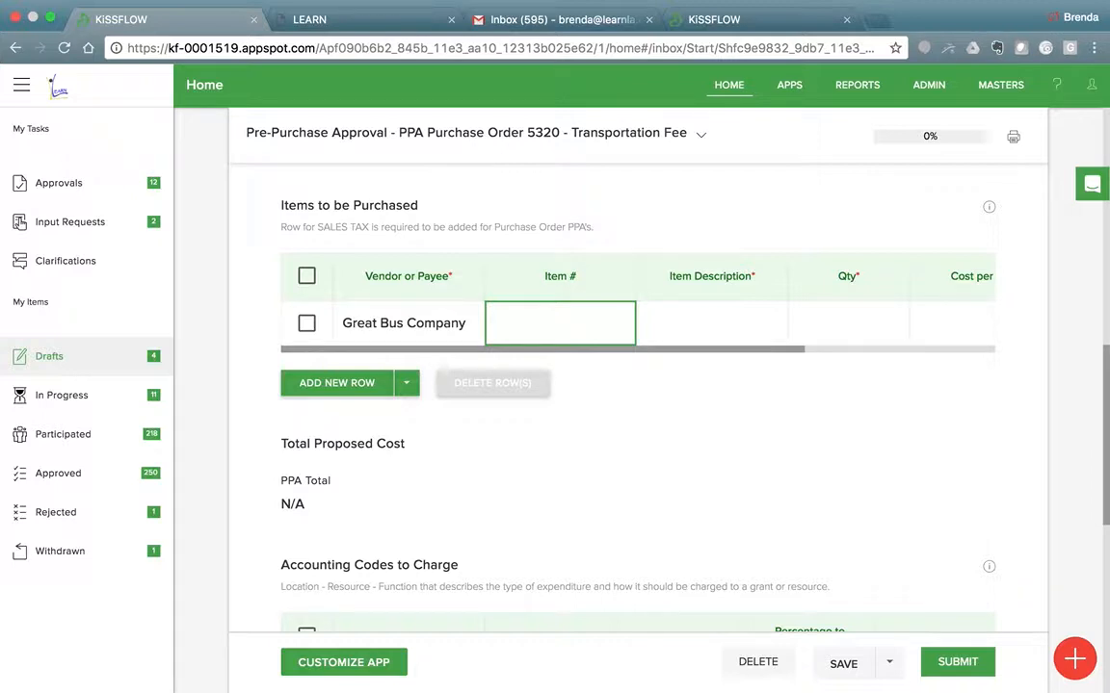
Fill in the item number of the Great Bus Company row with Invoice #1234.
type("I")
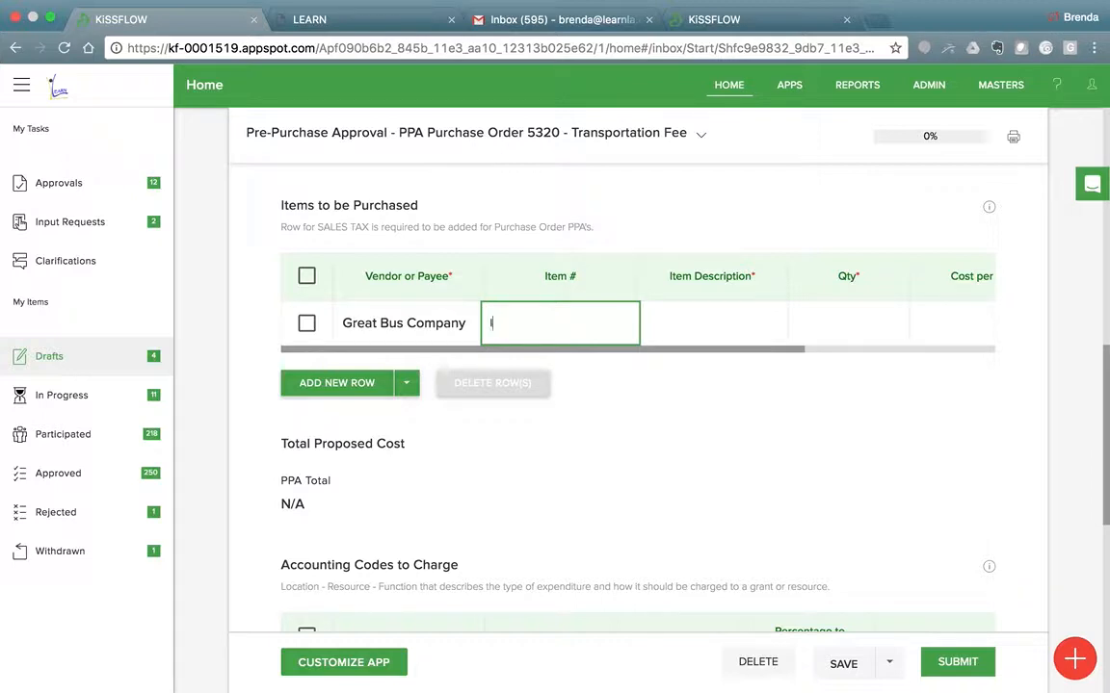
type("nvoice #1234")
key("Tab")
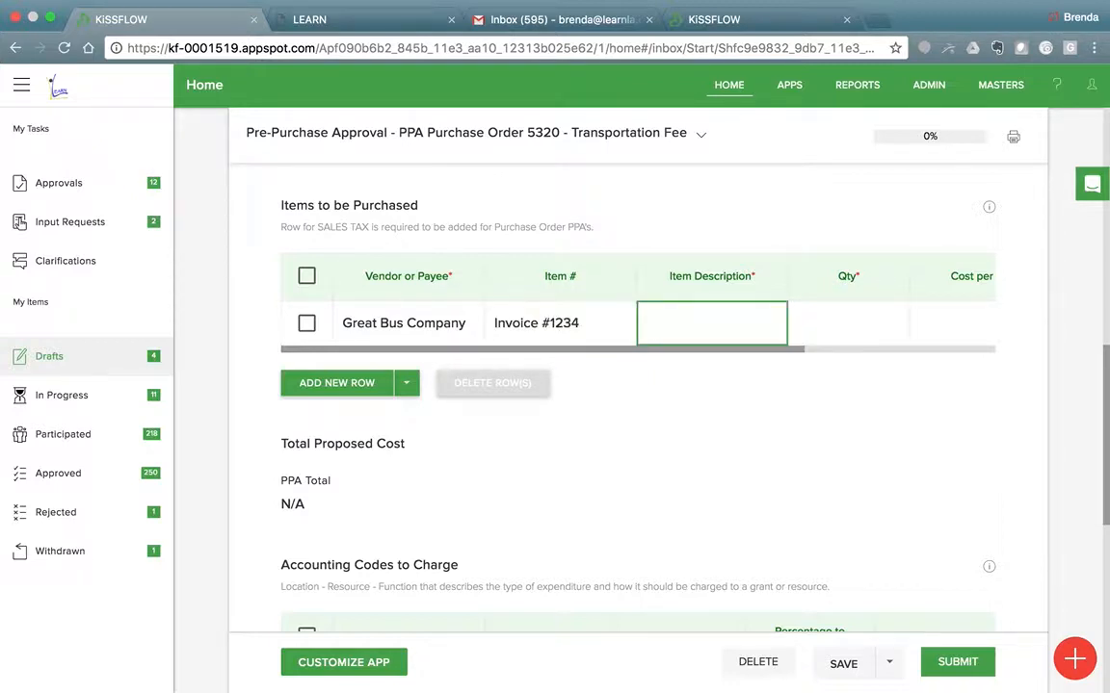
Describe the Great Bus Company item as "Bus transportation to CSC".
type("Bust ")
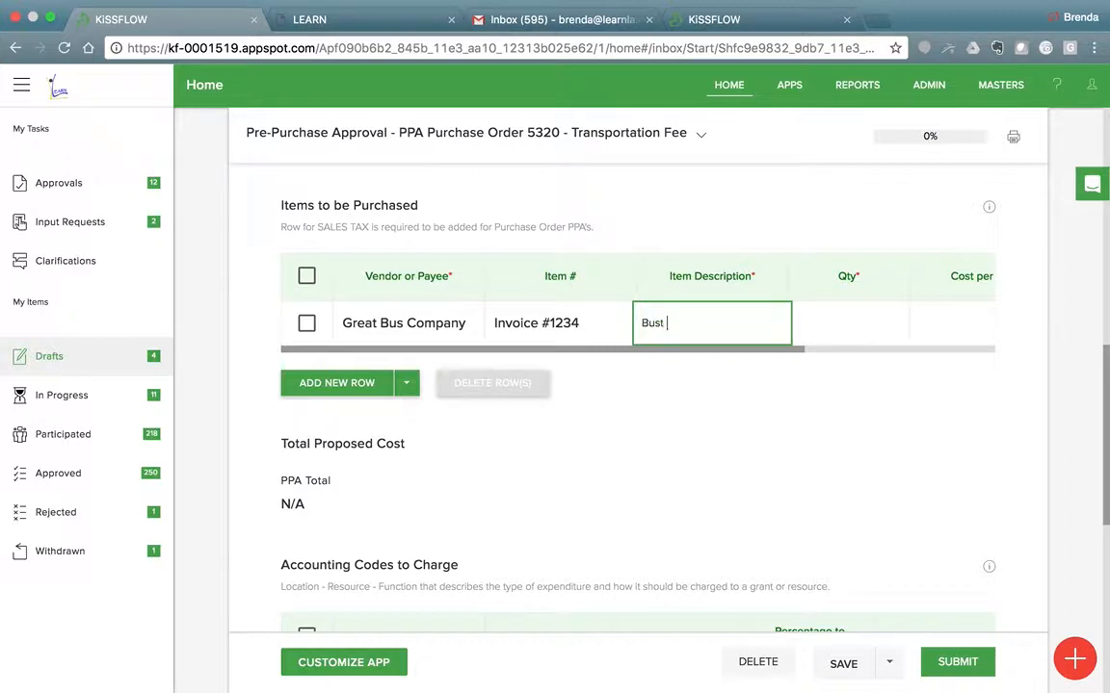
key("BackSpace")
key("BackSpace")
type(" transportation to CSC")
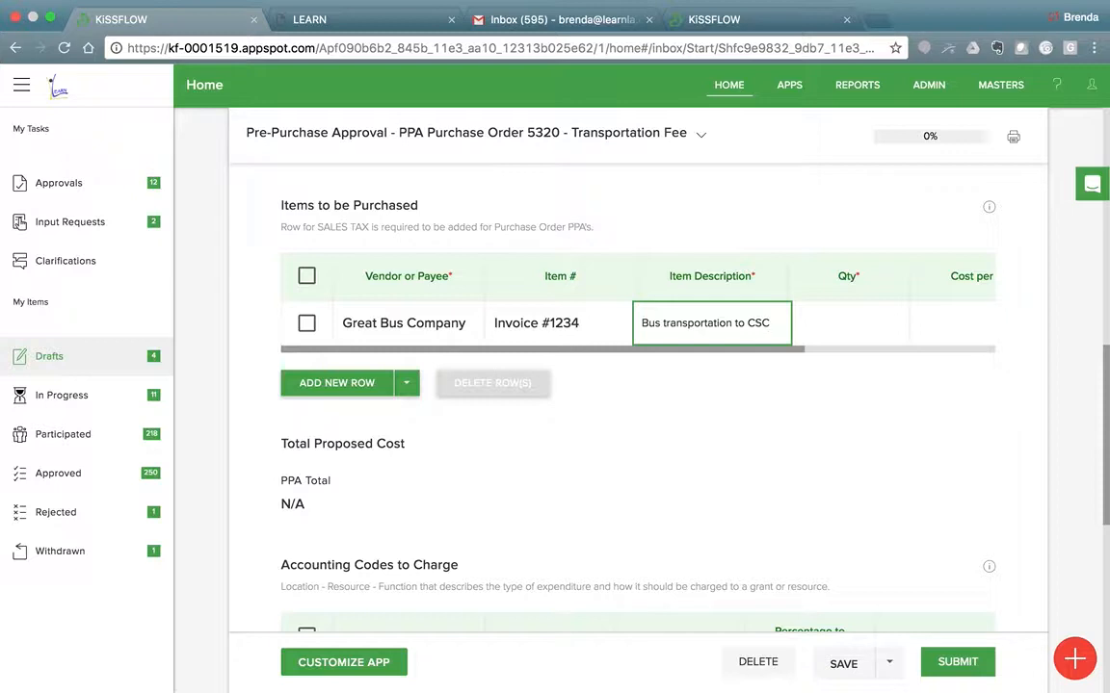
key("Tab")
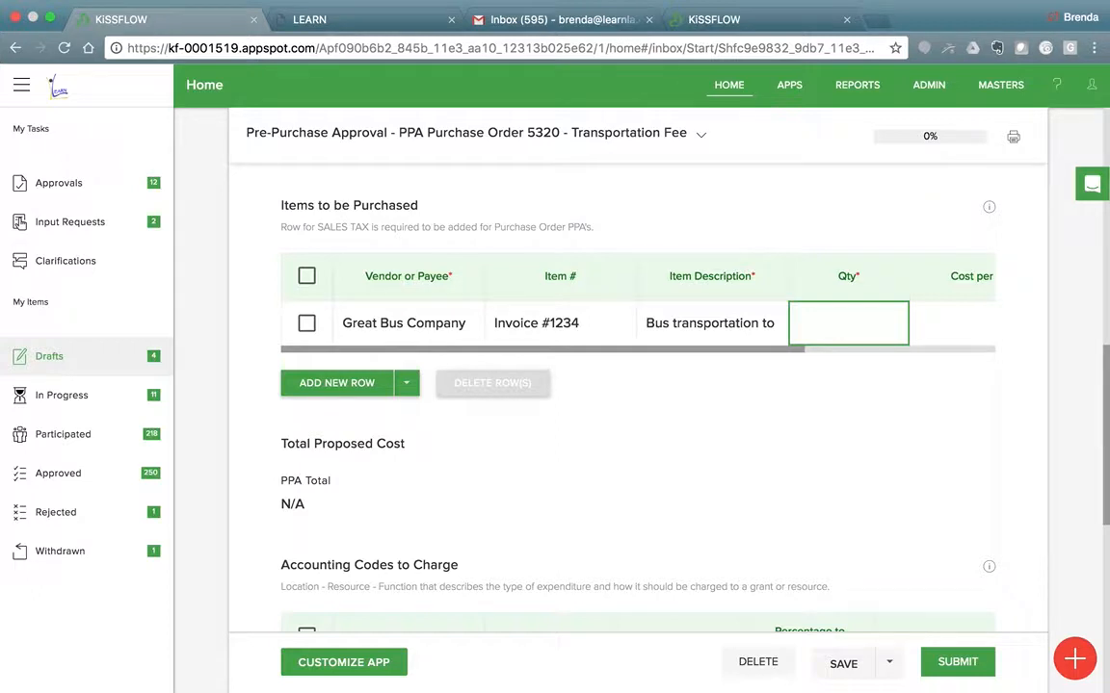
Give the bus transportation item a quantity of 1 and a cost per unit of 500.
type("1")
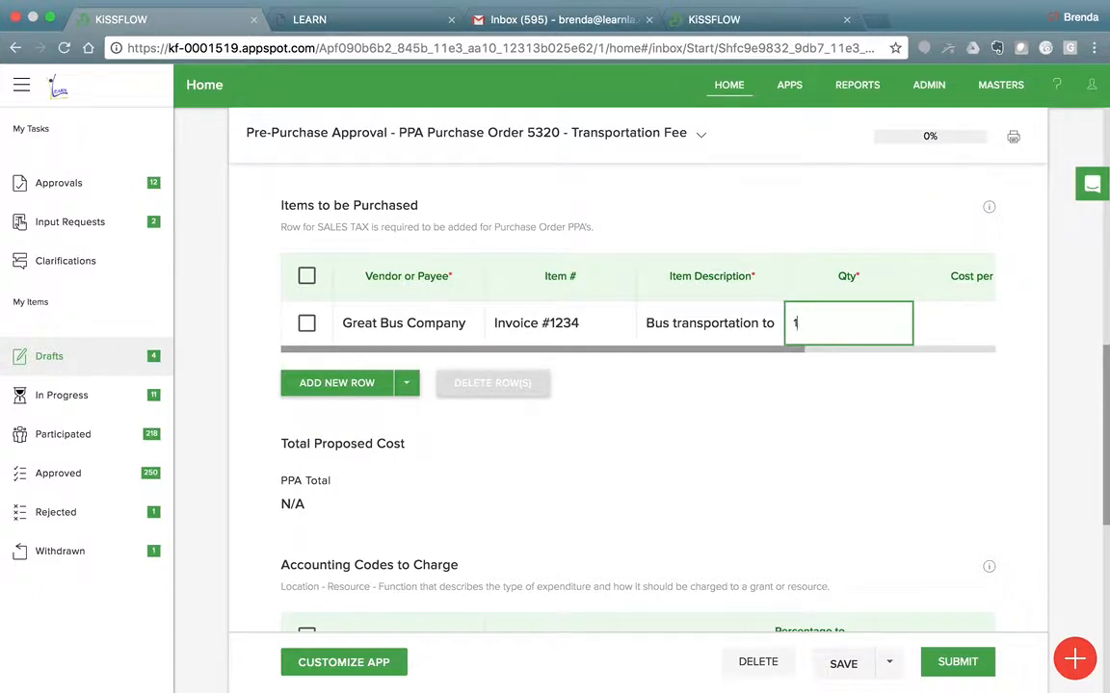
key("Tab")
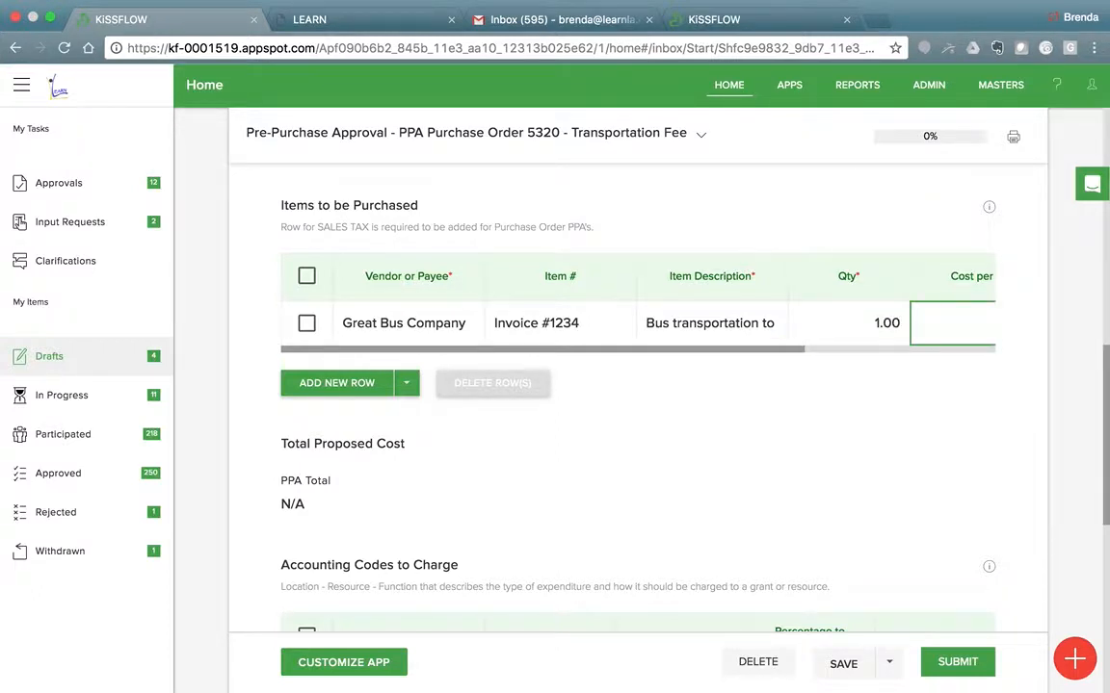
type("500.")
key("Tab")
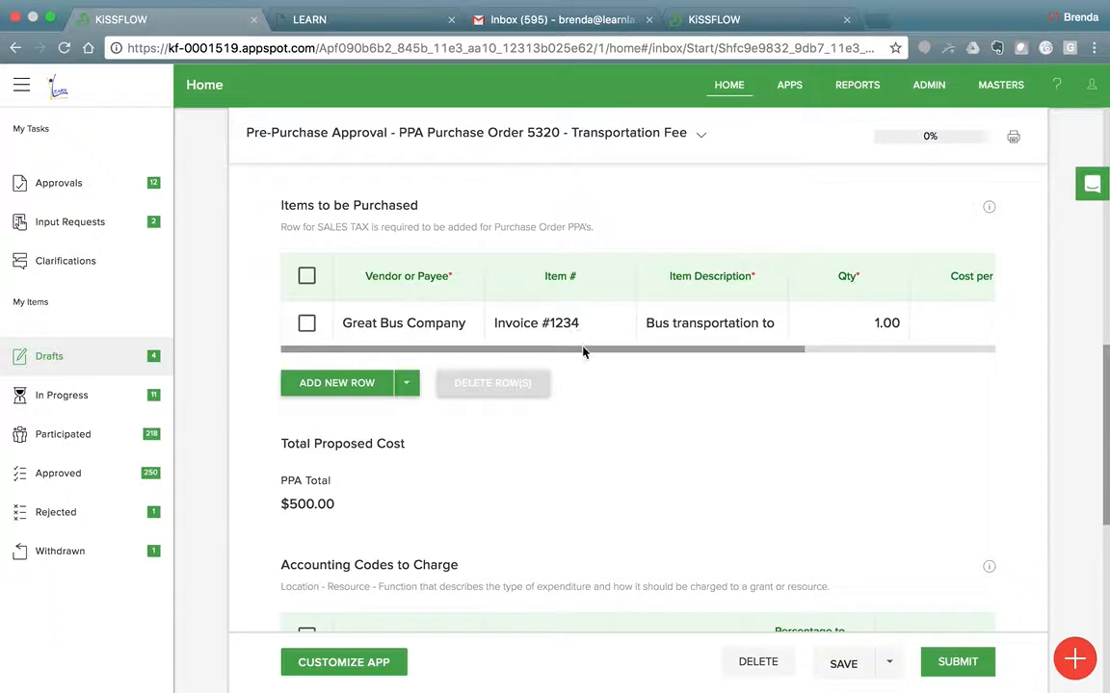
Collapse the side navigation to widen the form and change the bus transportation quantity to 2.
left_click_drag(582, 352, 829, 369)
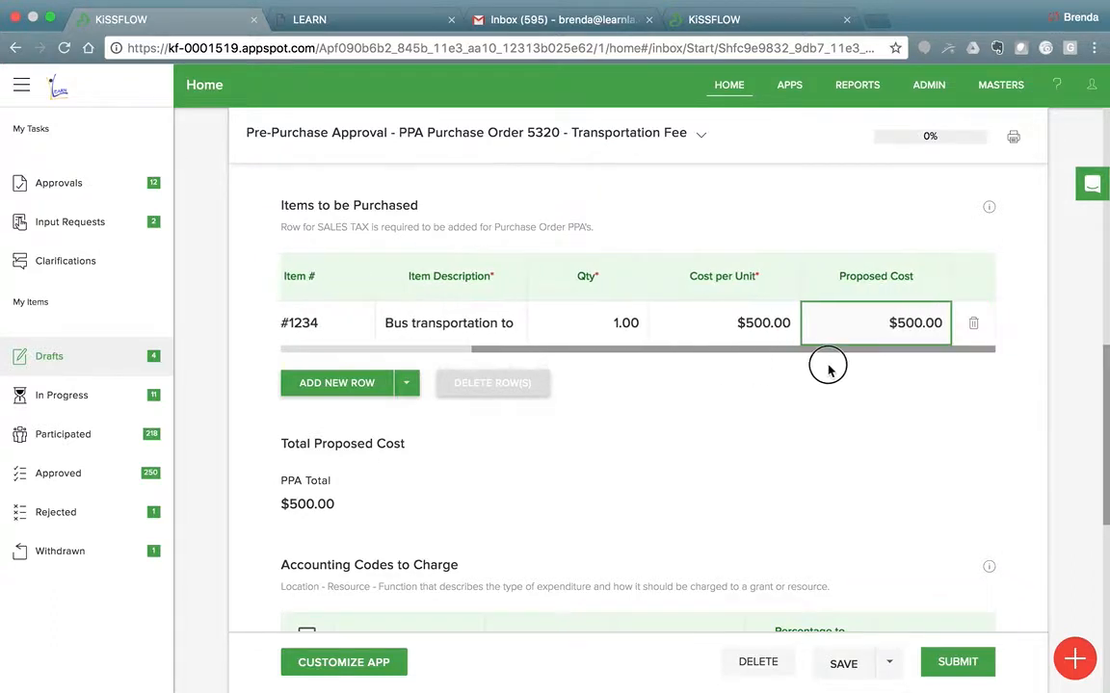
left_click(29, 87)
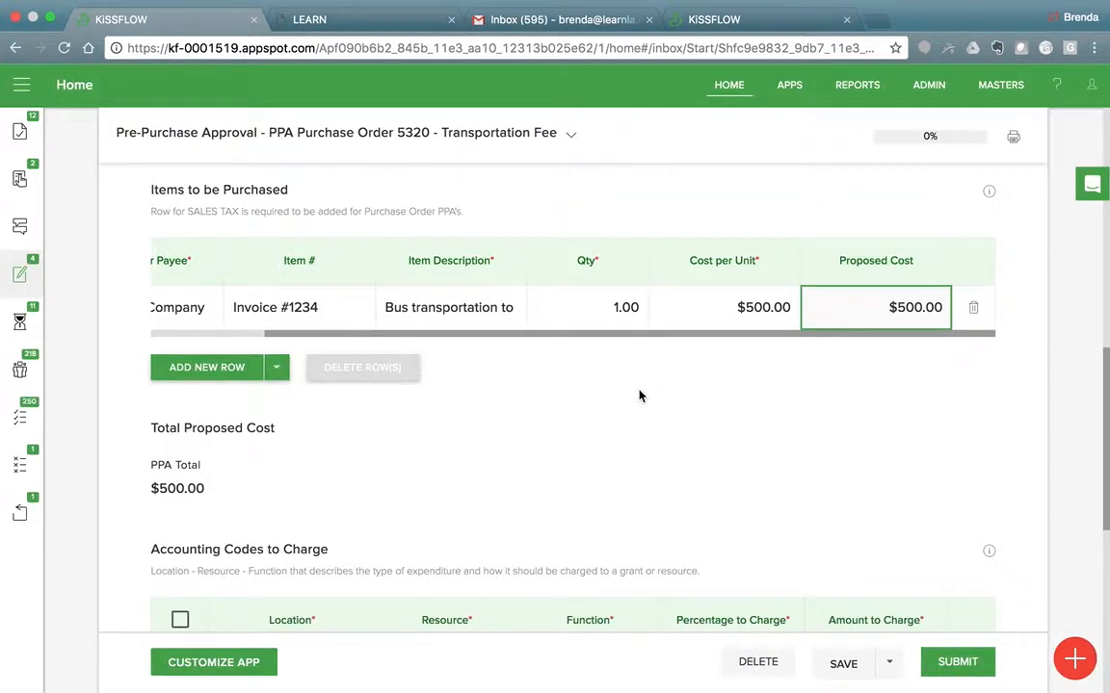
left_click(616, 310)
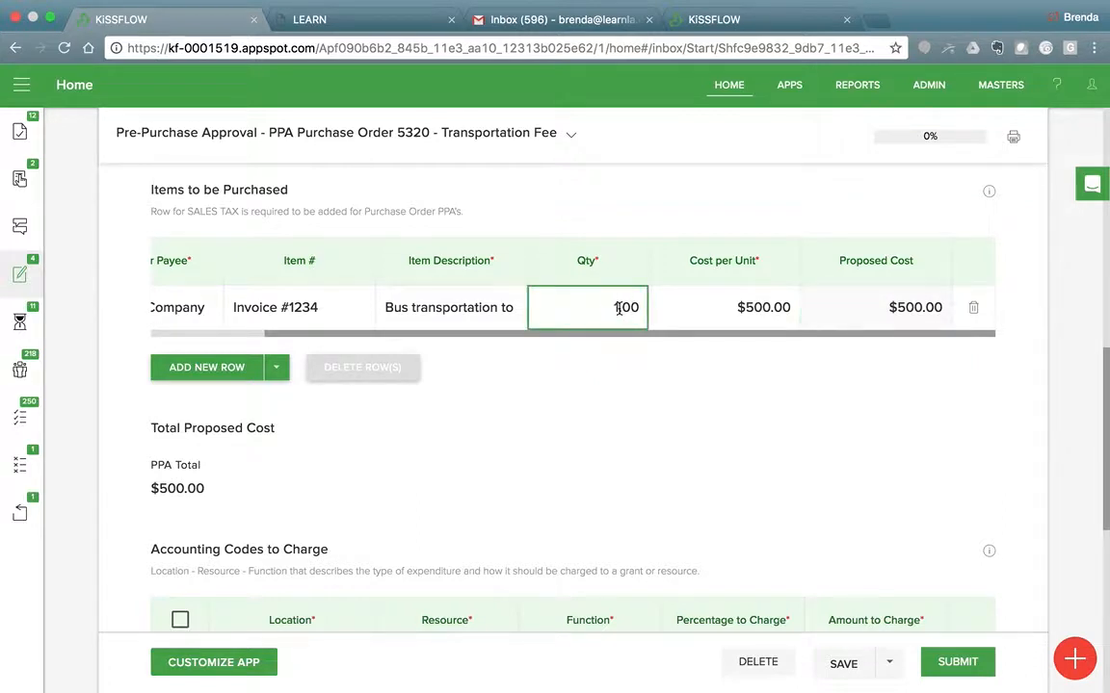
key("BackSpace")
key("BackSpace")
key("BackSpace")
key("BackSpace")
type("2")
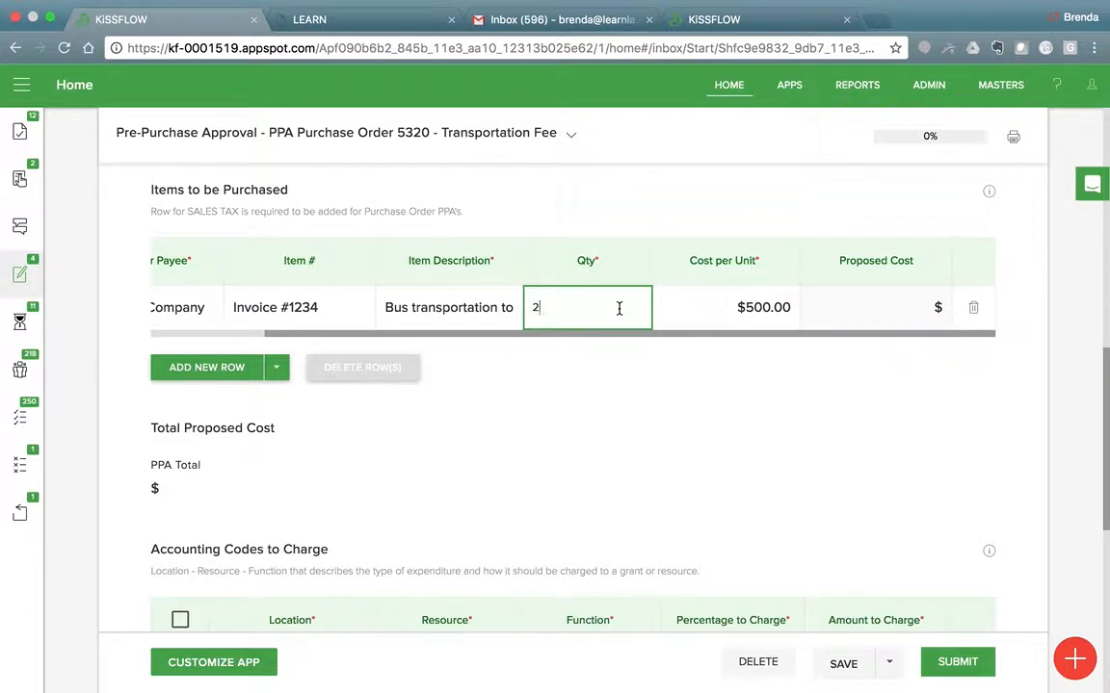
key("Tab")
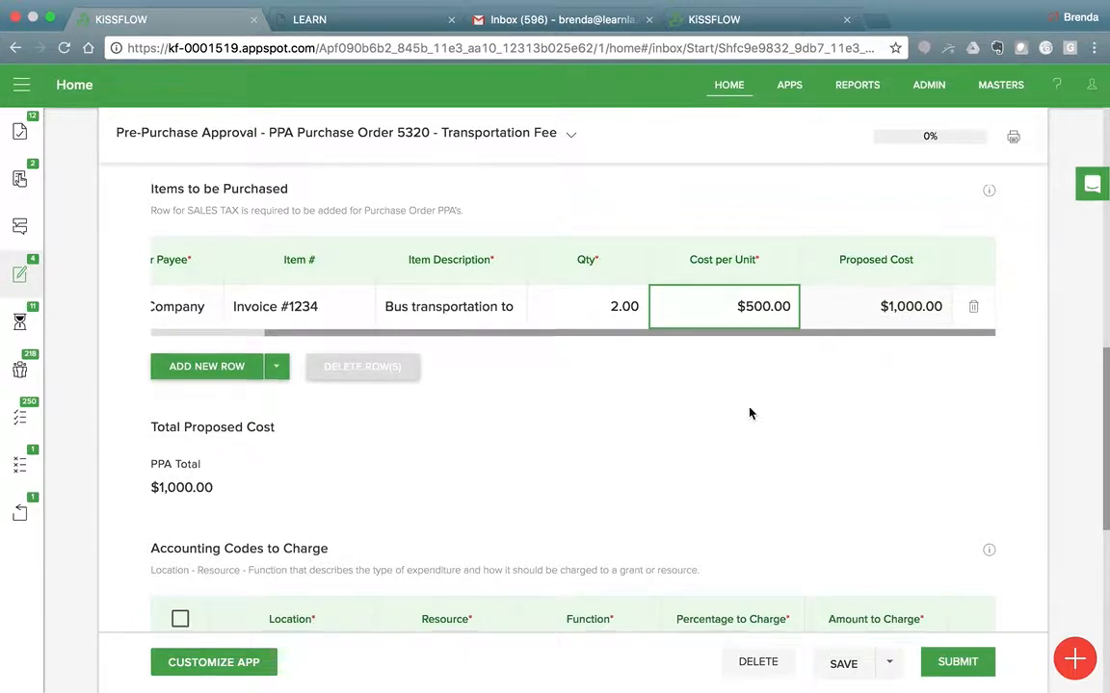
Add a row under Accounting Codes to Charge with 120 - Columbia as its location.
scroll(750, 413, "down", 1)
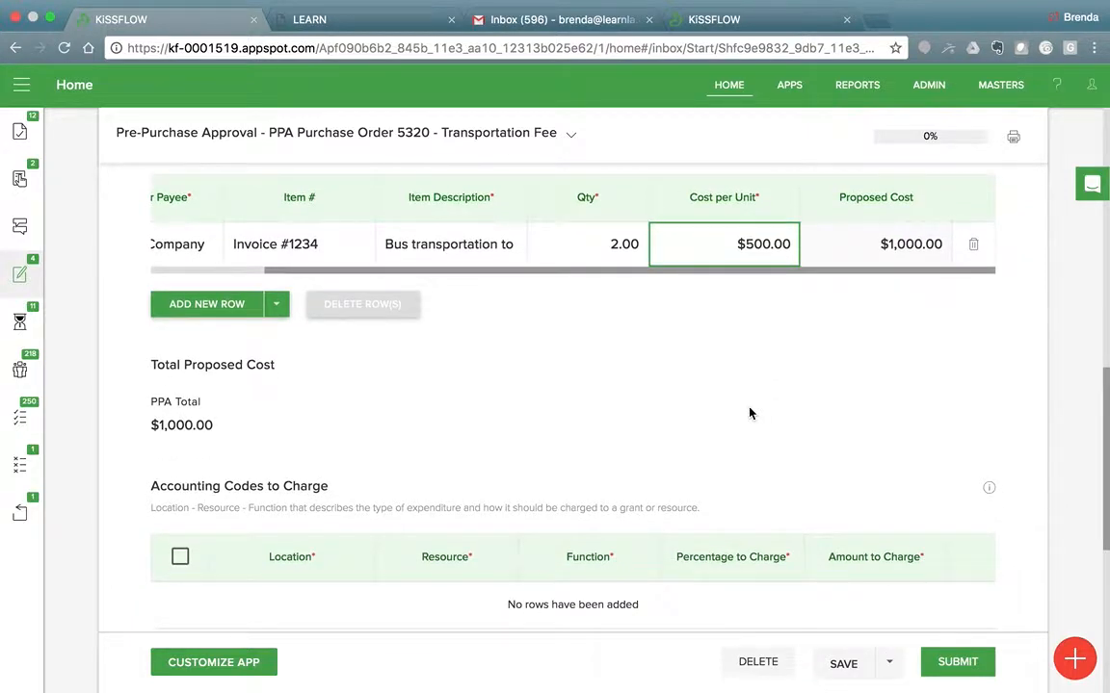
scroll(750, 413, "down", 2)
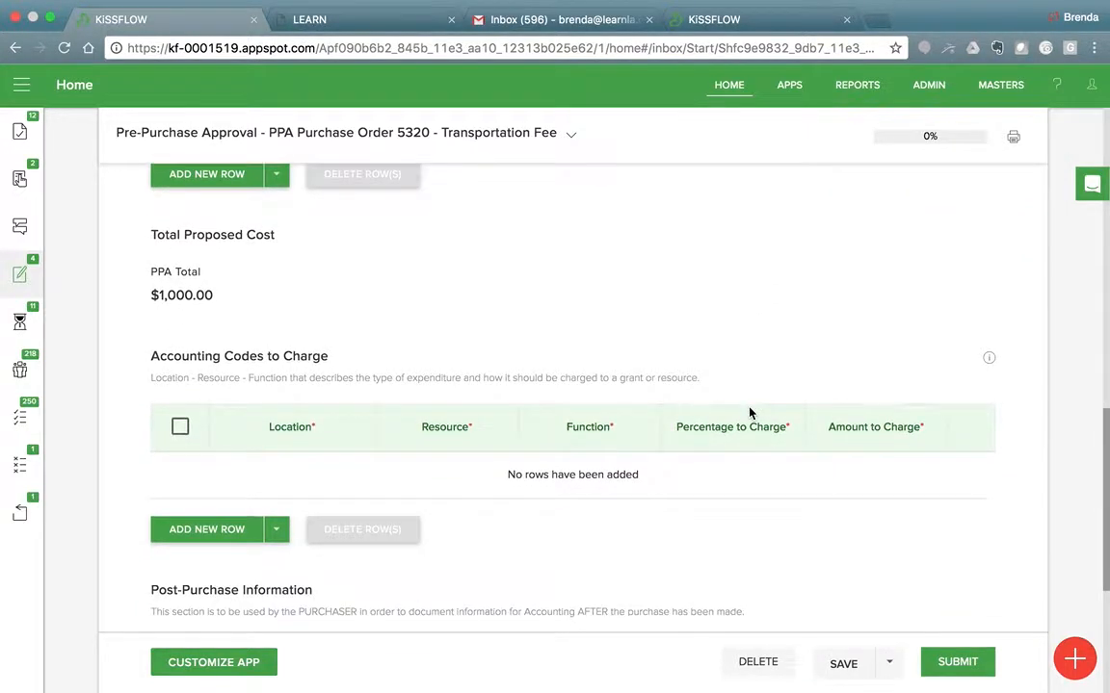
scroll(751, 413, "down", 3)
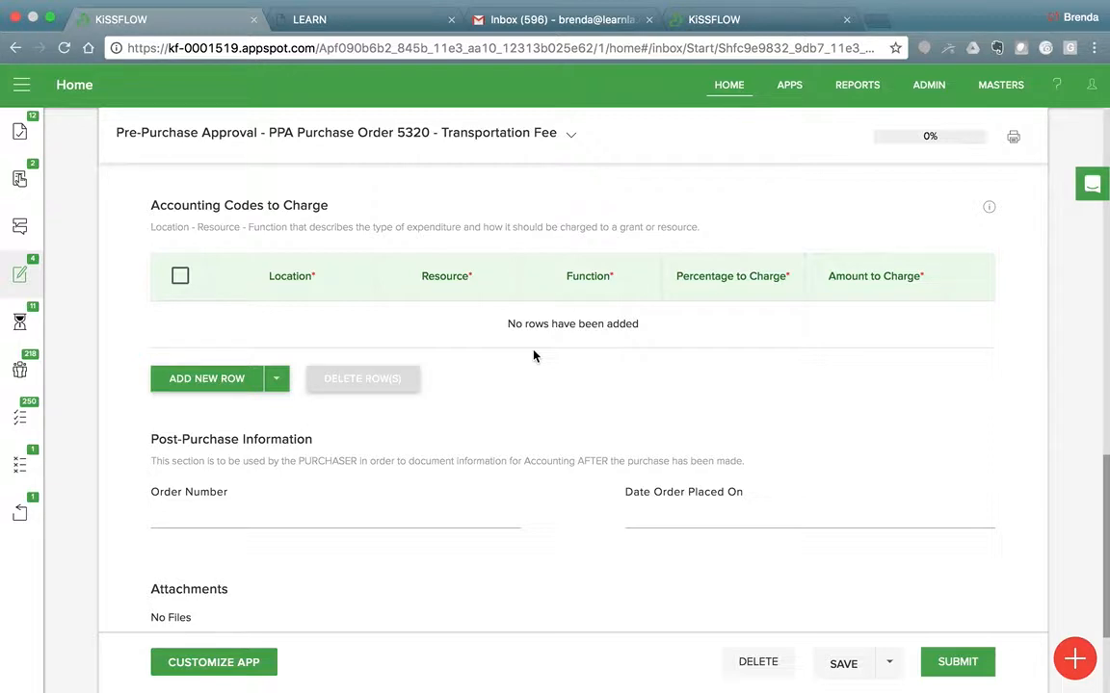
scroll(533, 357, "up", 5)
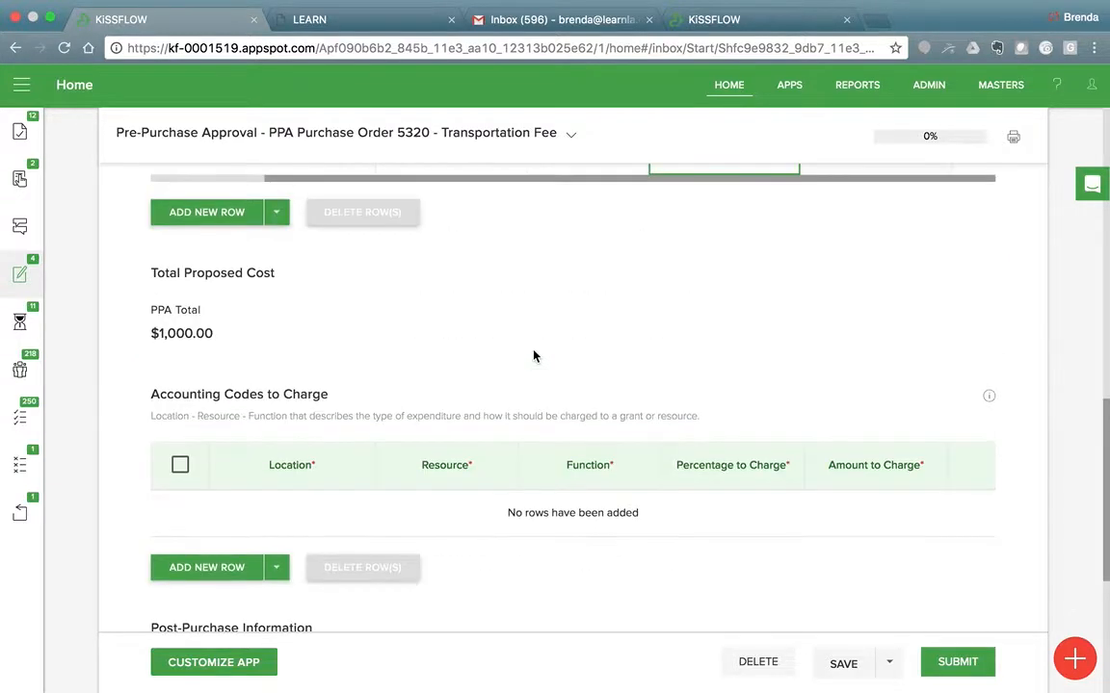
scroll(533, 357, "up", 1)
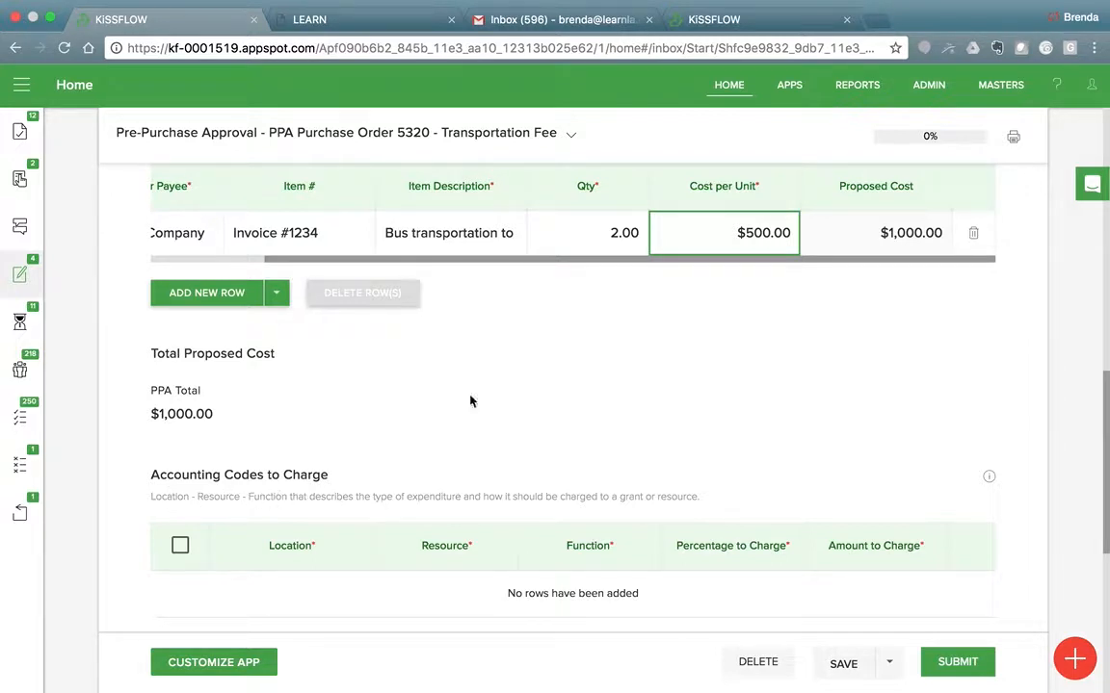
scroll(470, 401, "down", 3)
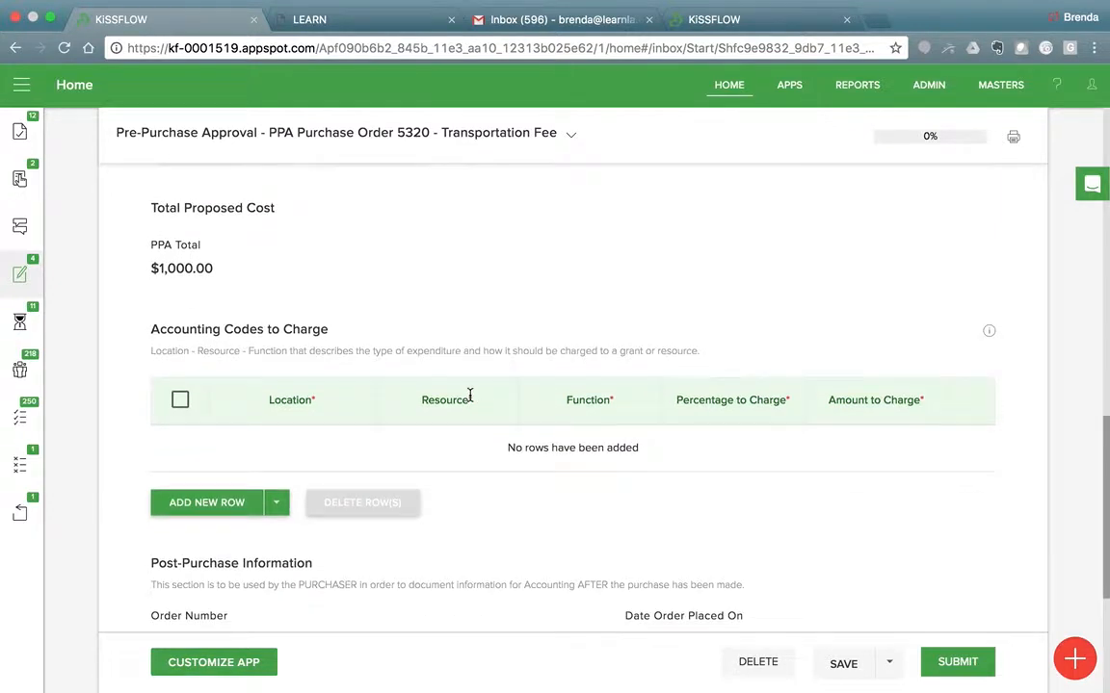
scroll(470, 397, "down", 2)
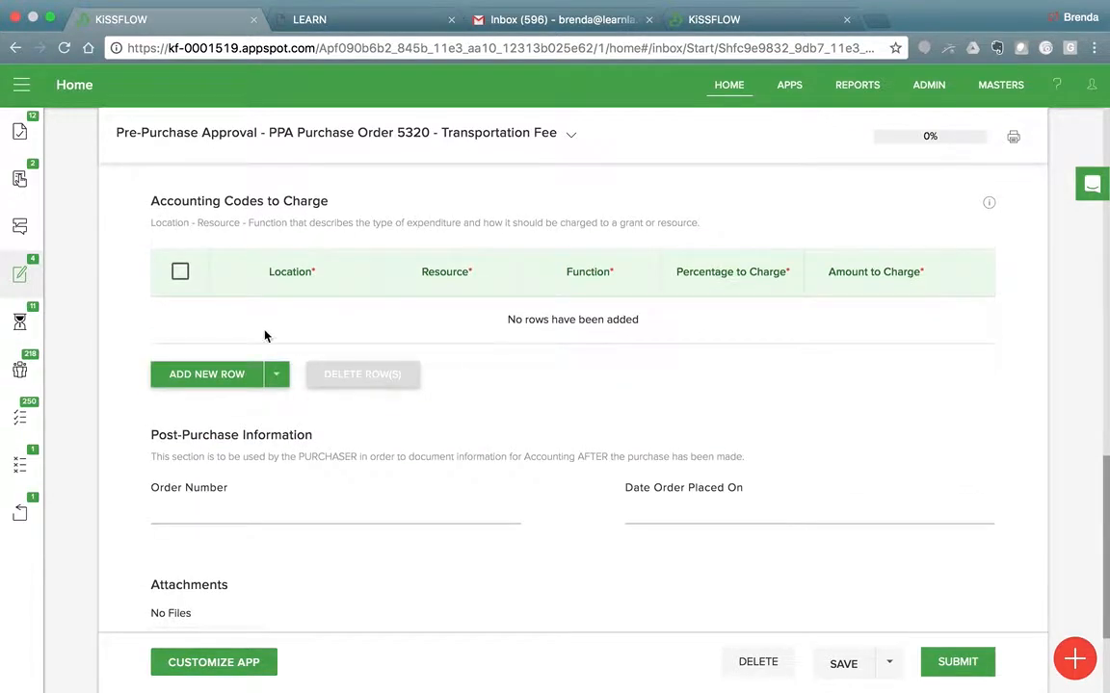
left_click(209, 374)
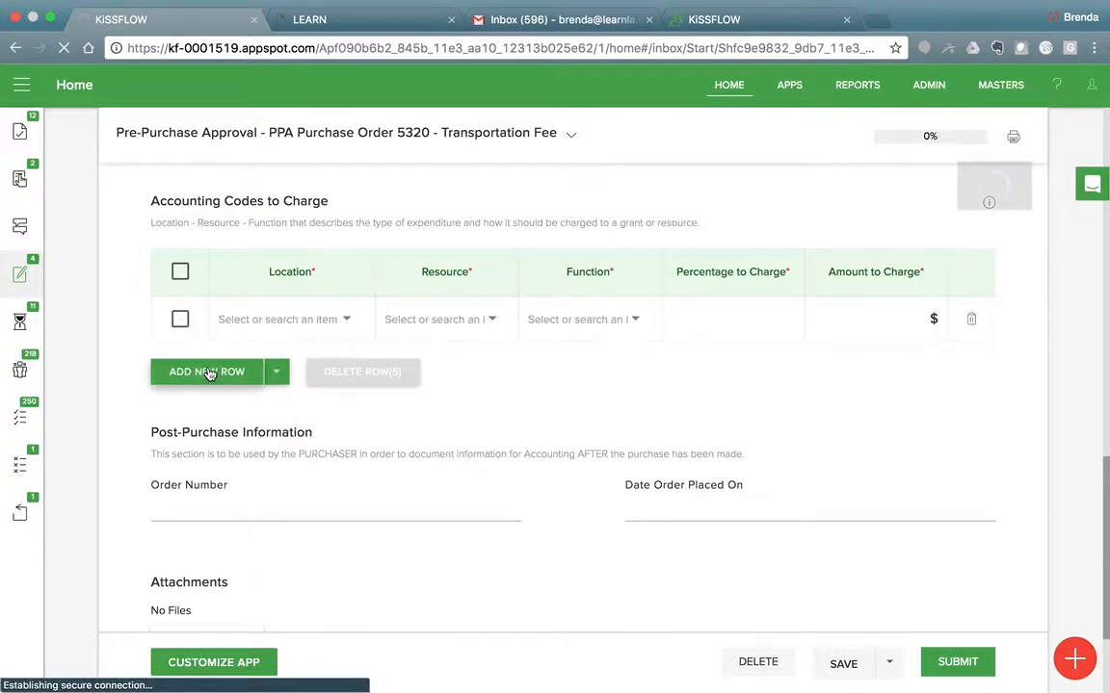
left_click(345, 322)
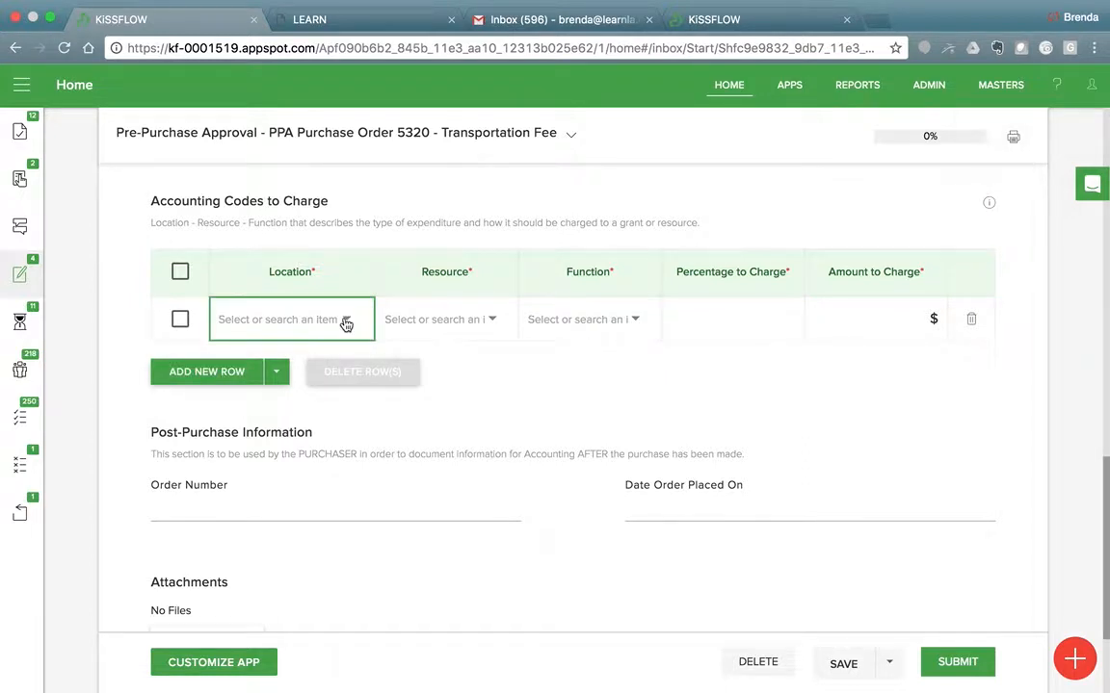
left_click(345, 322)
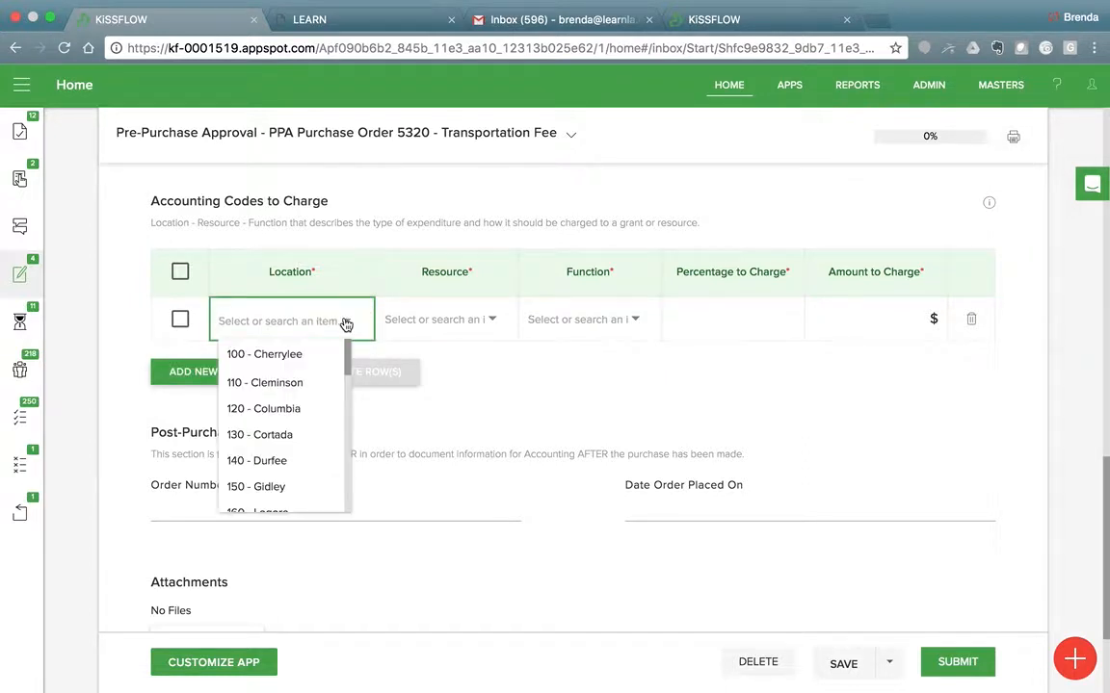
left_click(281, 412)
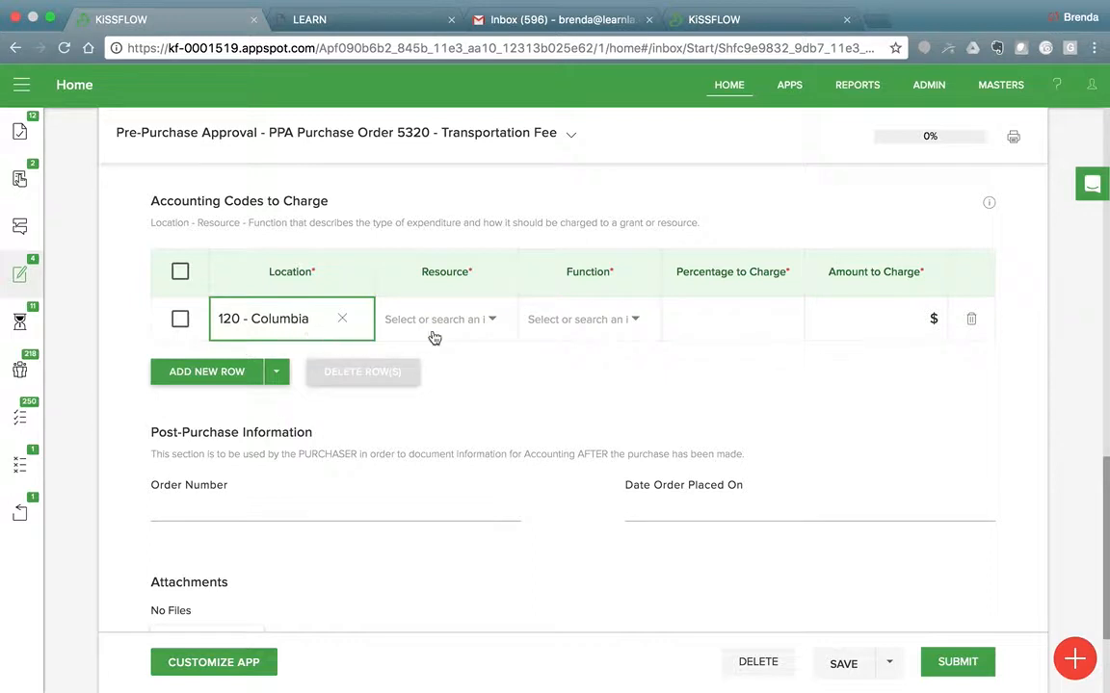
Choose 200 - ASES El Monte as the resource for the Columbia accounting row.
left_click(493, 321)
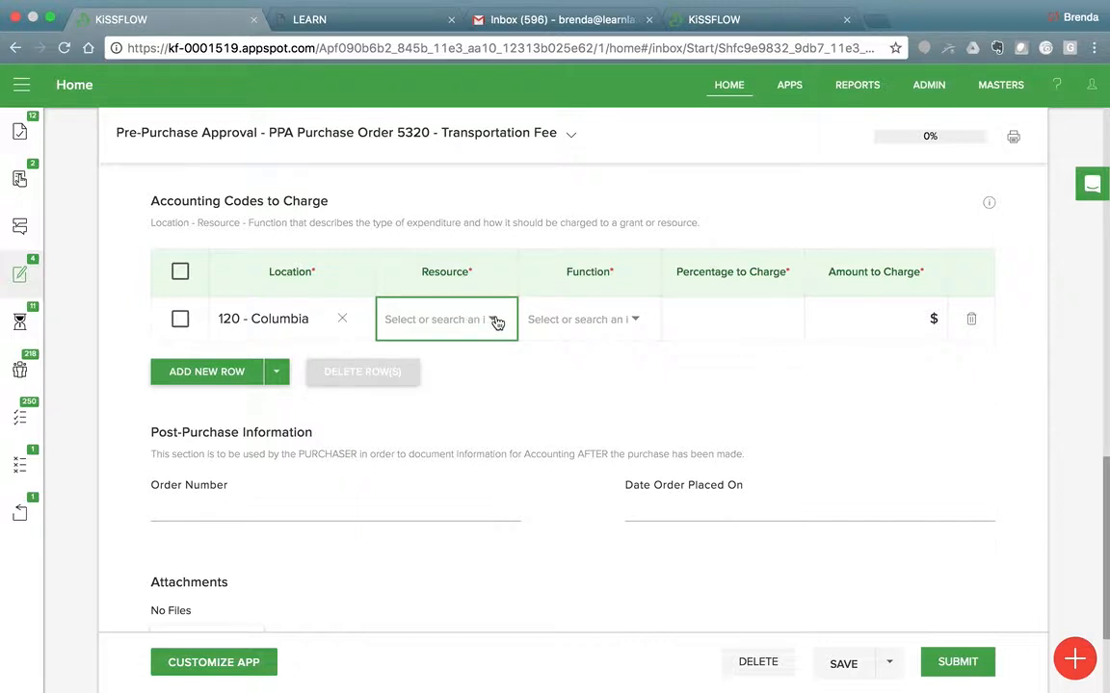
left_click(495, 322)
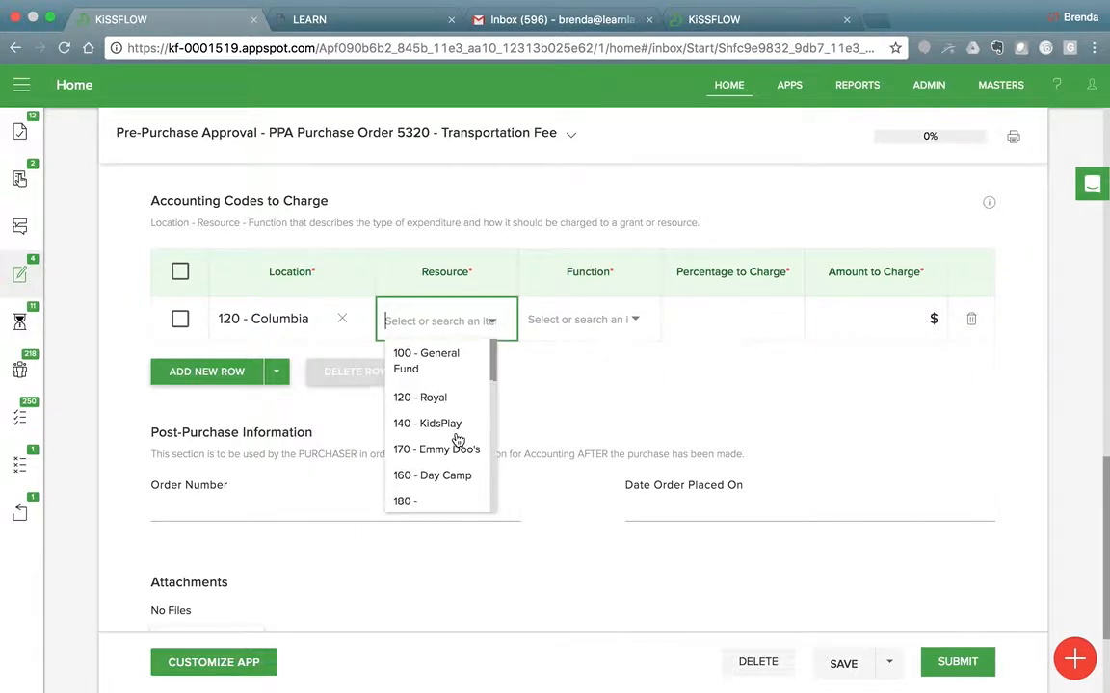
scroll(456, 441, "down", 3)
scroll(457, 440, "down", 4)
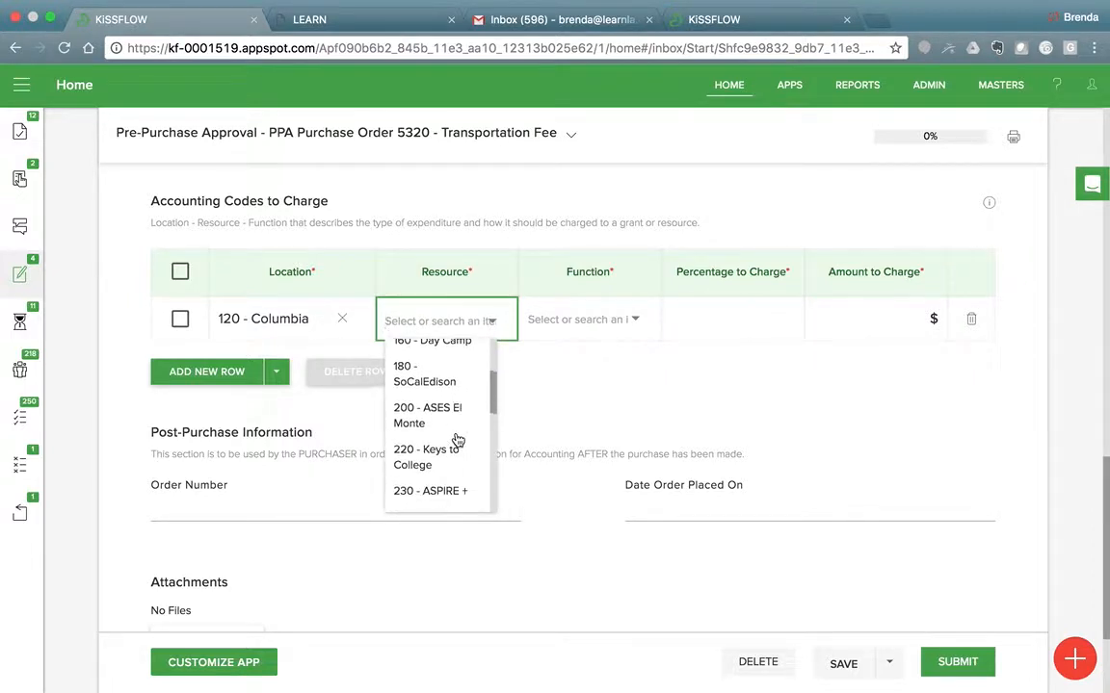
scroll(457, 440, "down", 3)
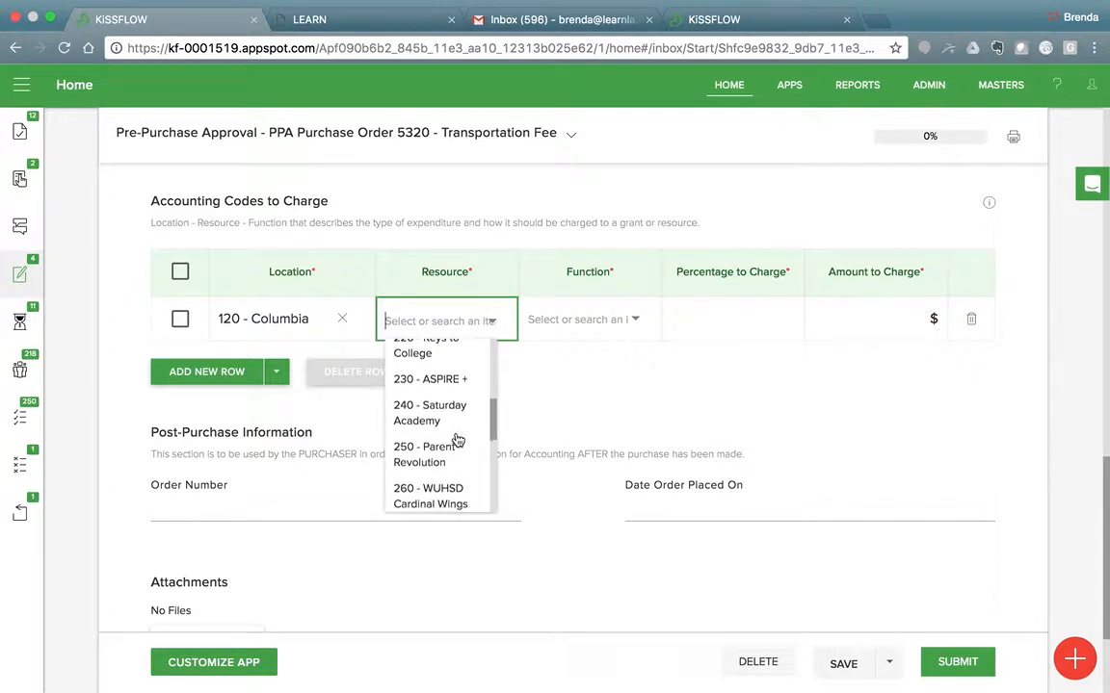
scroll(457, 440, "up", 4)
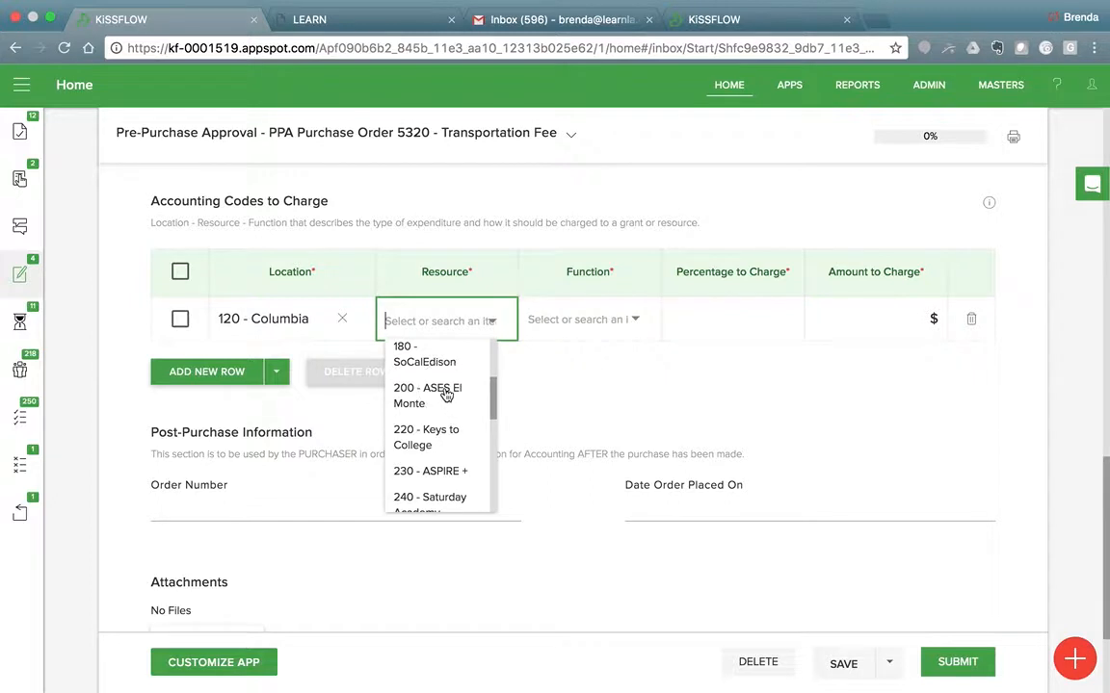
left_click(446, 395)
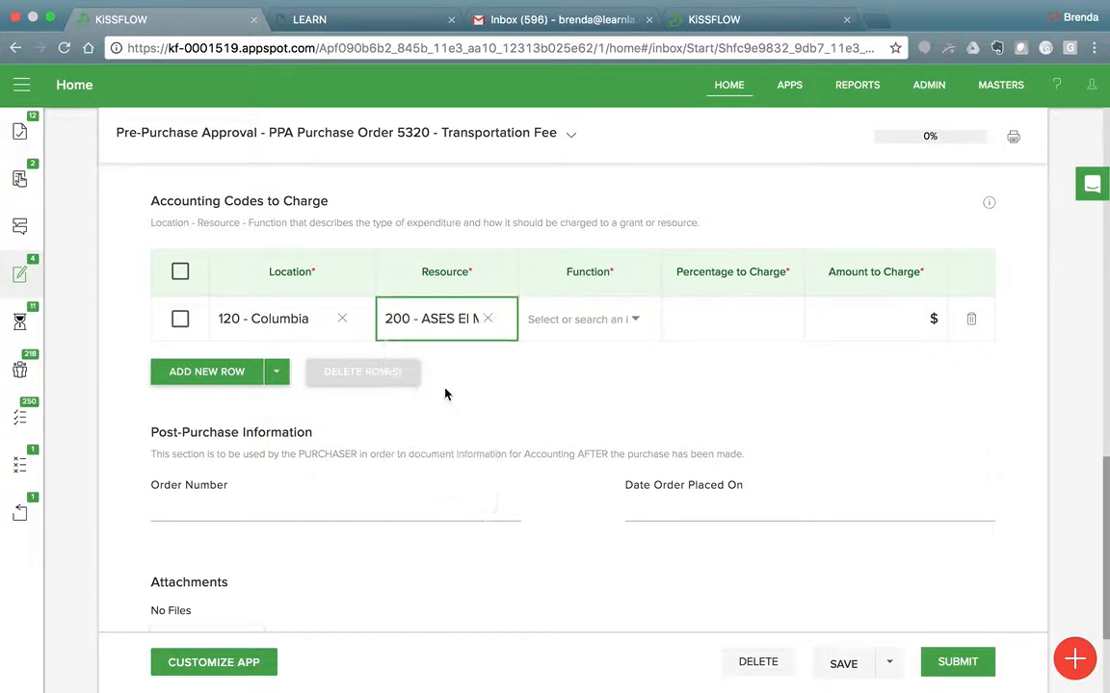
Choose 10000 - Instructional as the function for the Columbia accounting row.
left_click(634, 324)
left_click(634, 325)
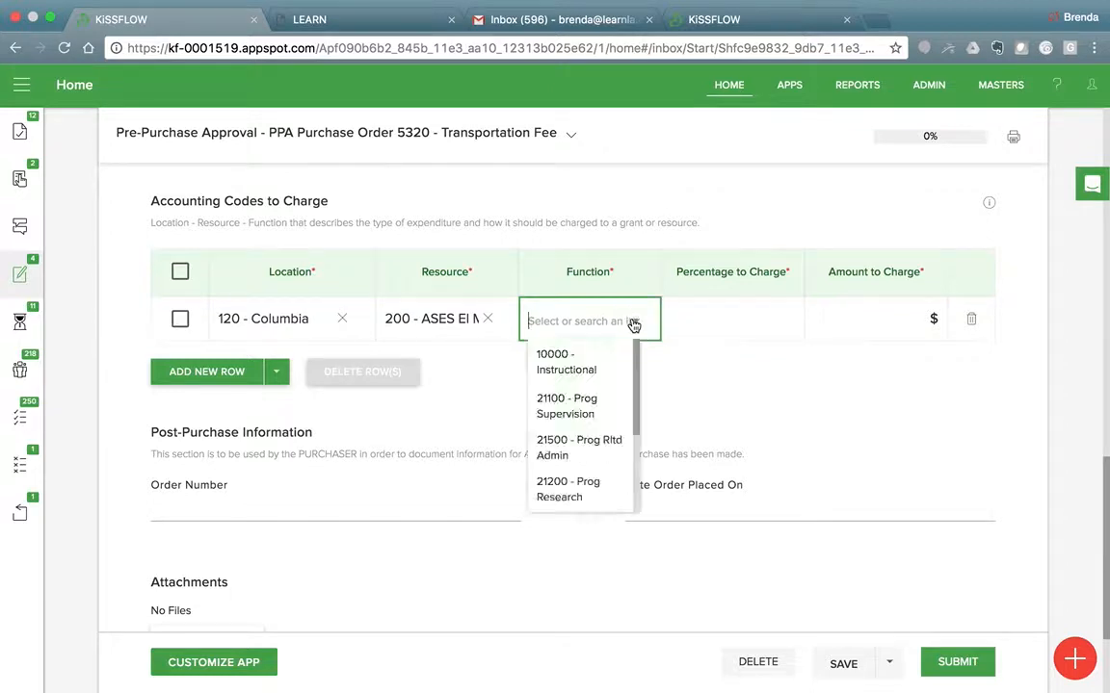
left_click(570, 372)
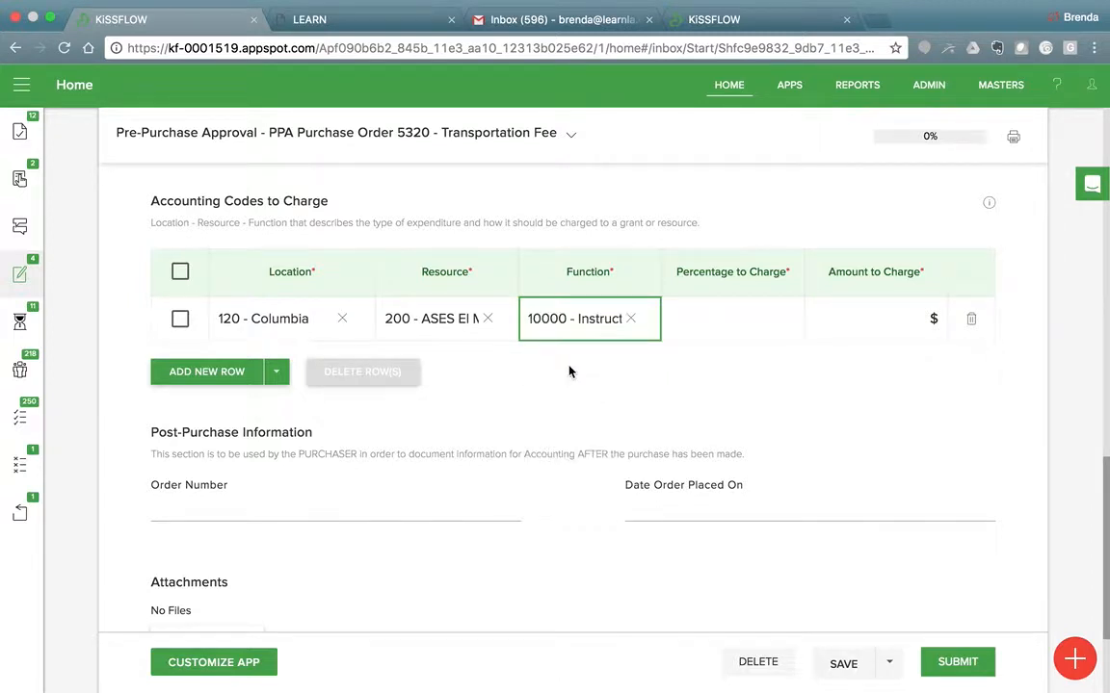
Change the location of the existing accounting row to 130 - Cortada.
left_click(723, 324)
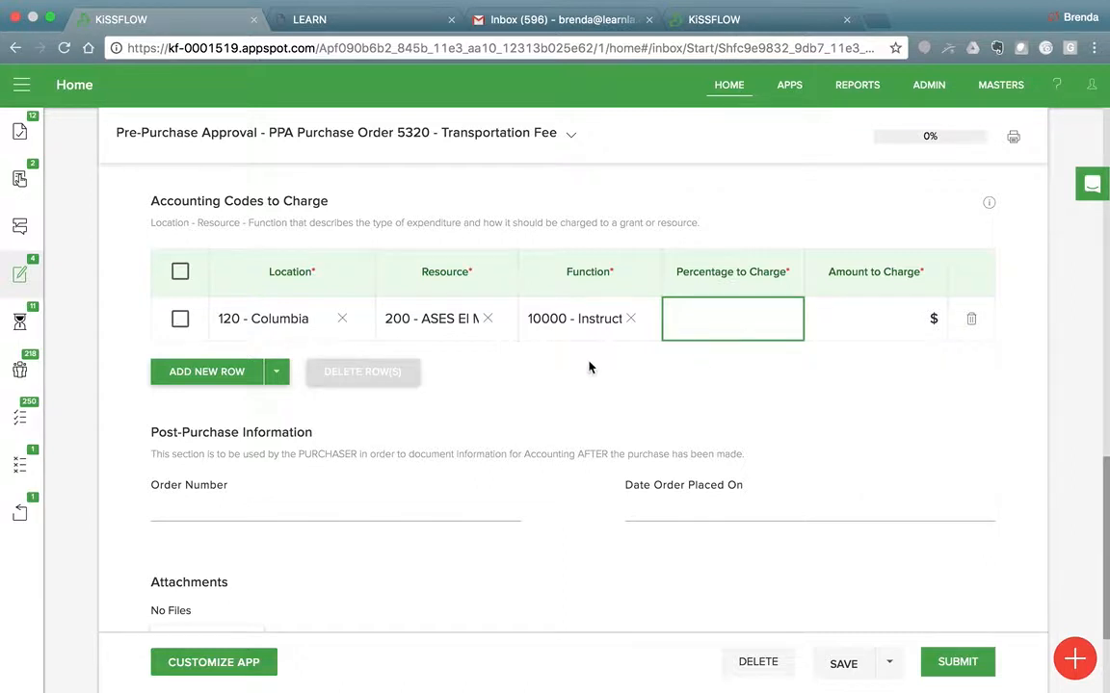
left_click(307, 324)
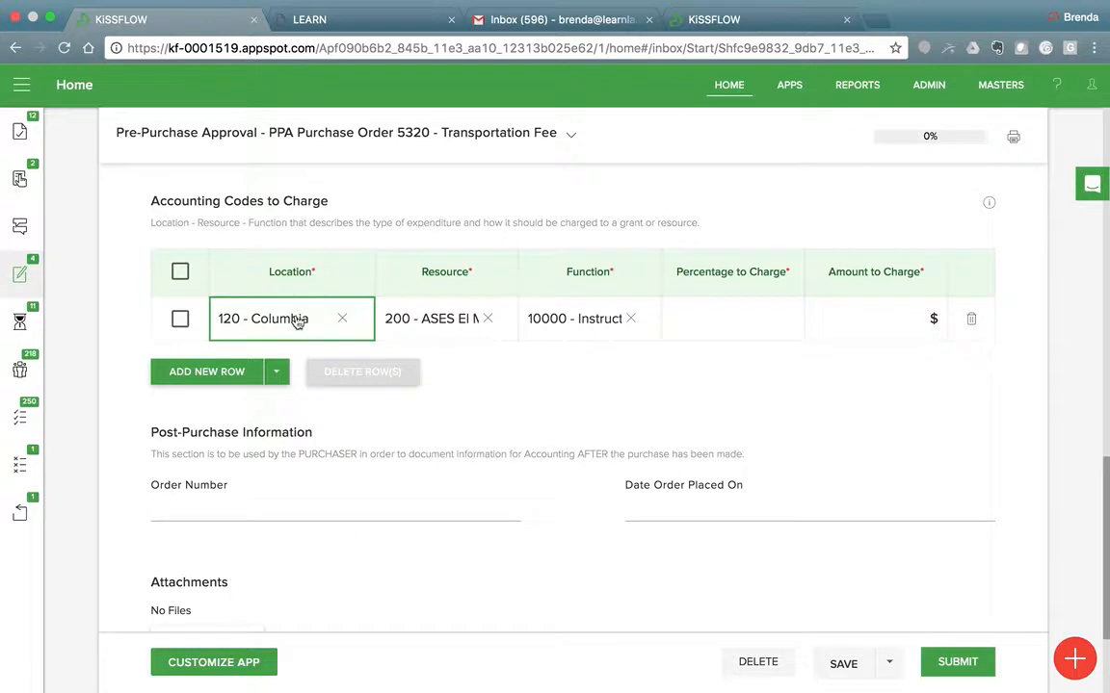
left_click(298, 322)
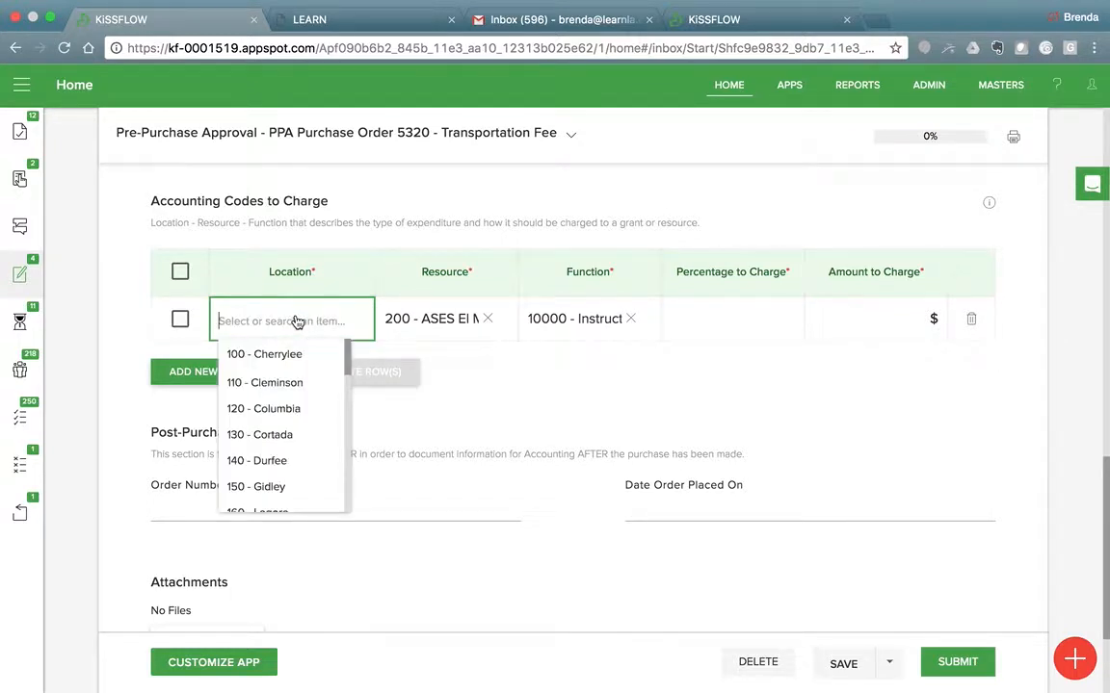
left_click(277, 434)
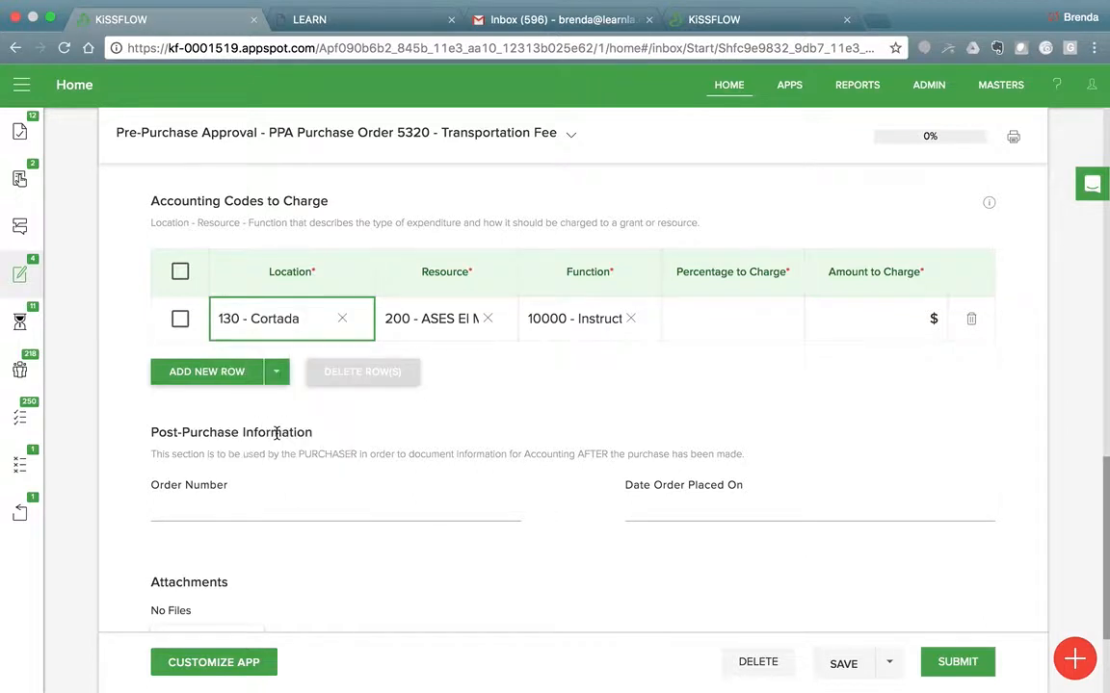
Set the ASES El Monte accounting row's percentage to charge to 50 and its amount to charge to $500.
left_click(726, 325)
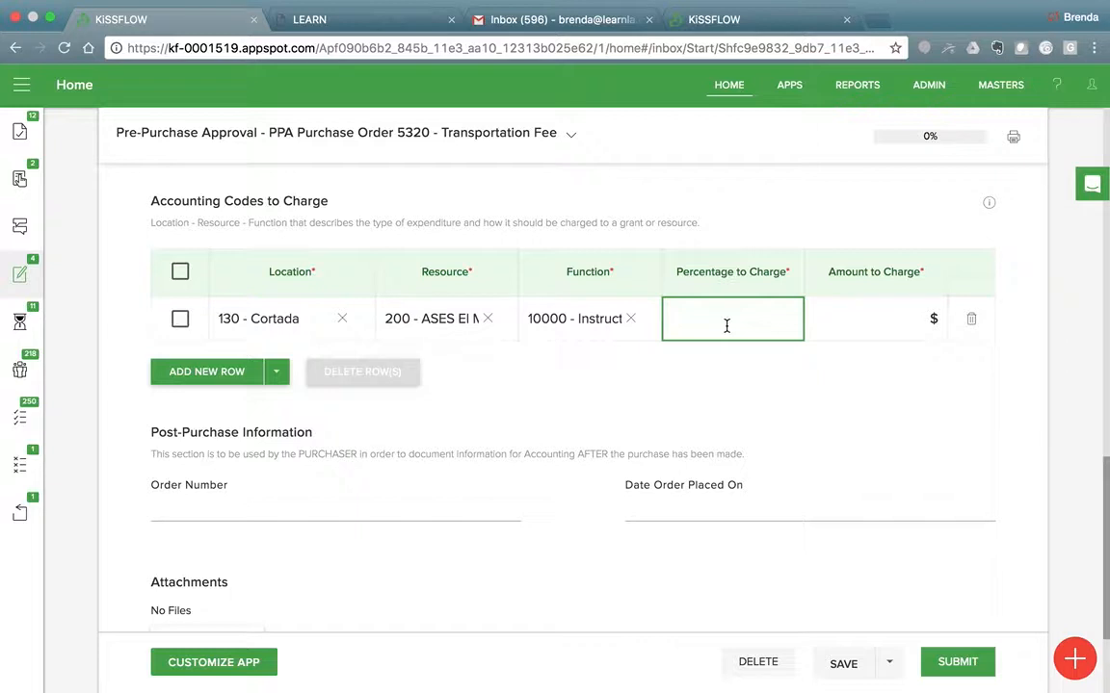
type("50")
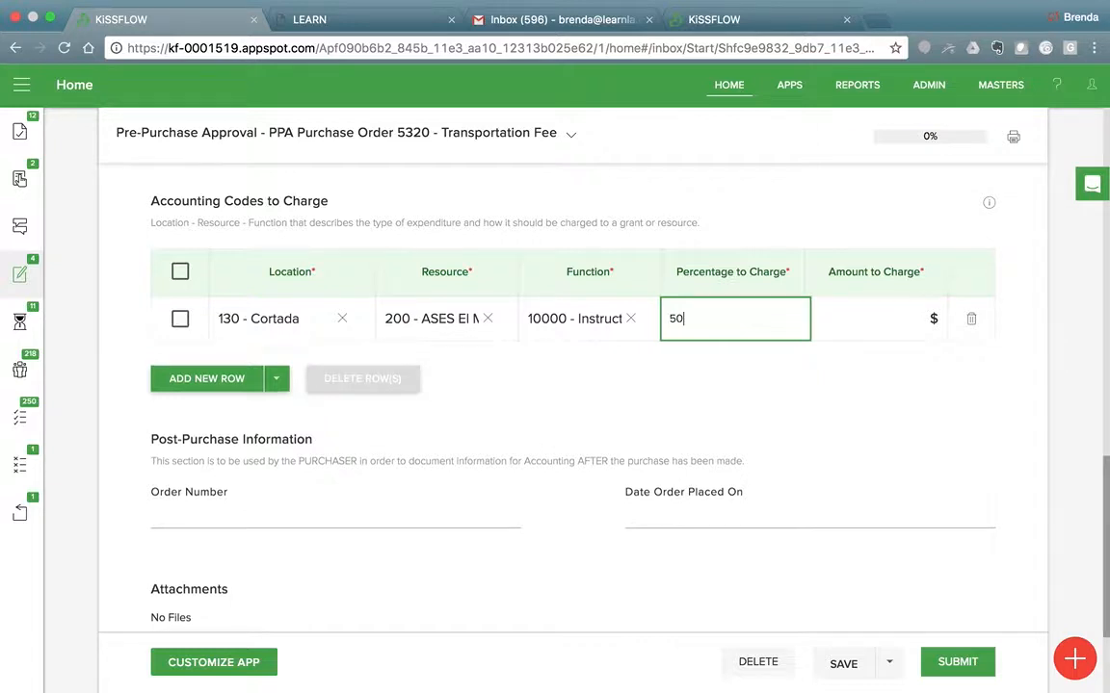
key("Tab")
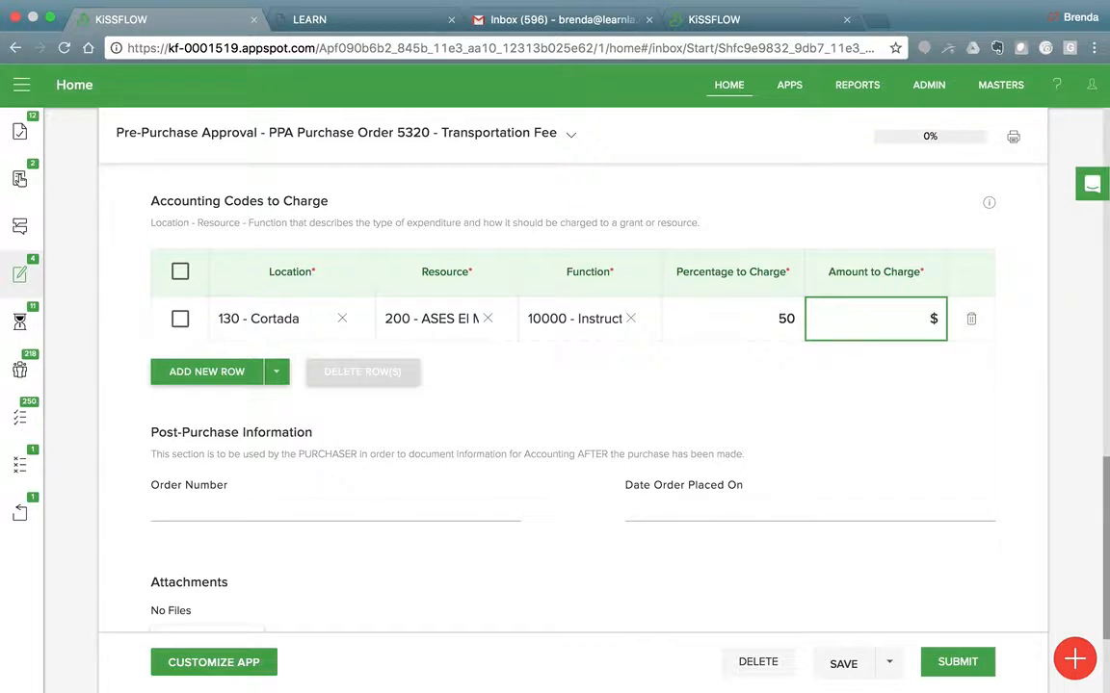
type("500")
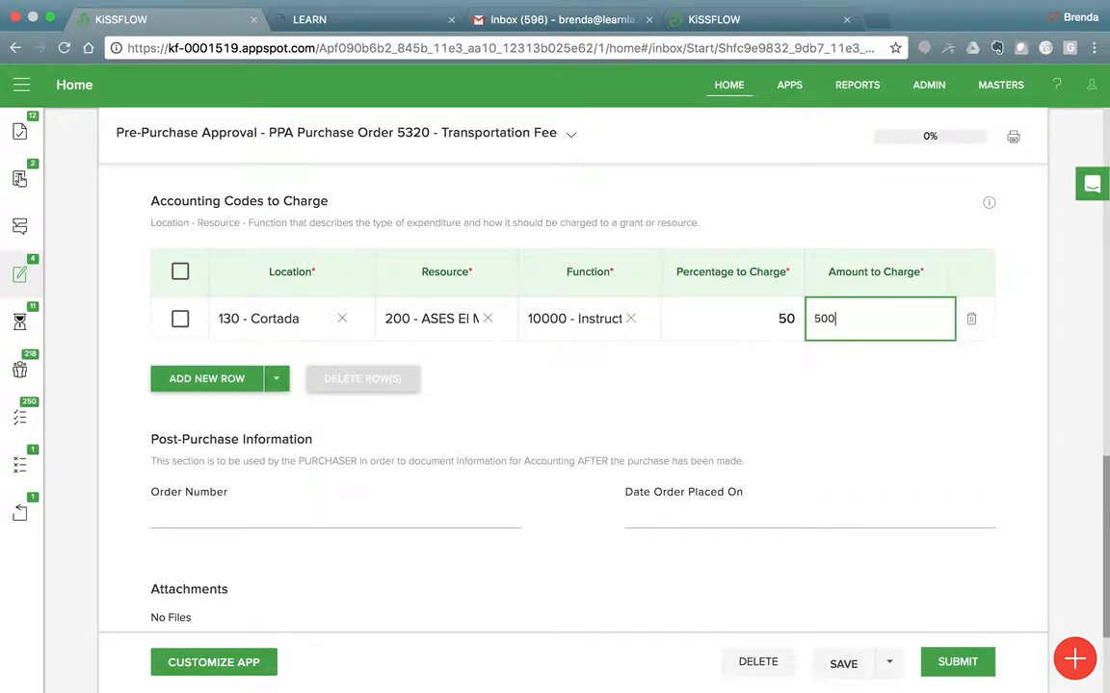
Add a second row under Accounting Codes to Charge with 130 - Cortada as its location.
left_click(231, 380)
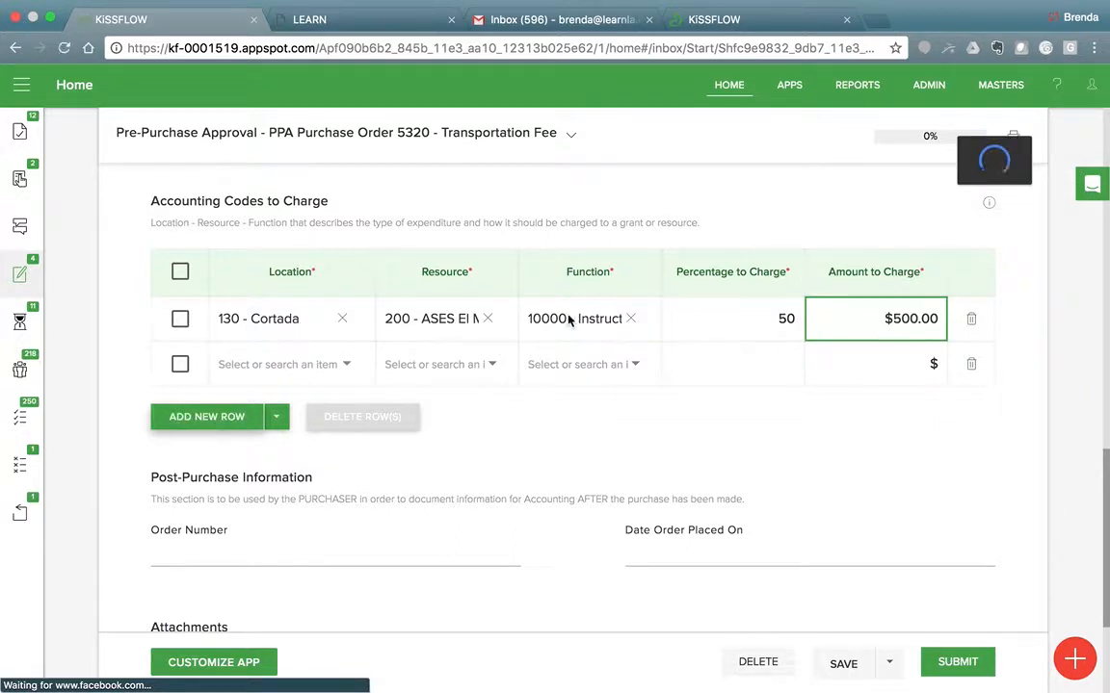
left_click(347, 370)
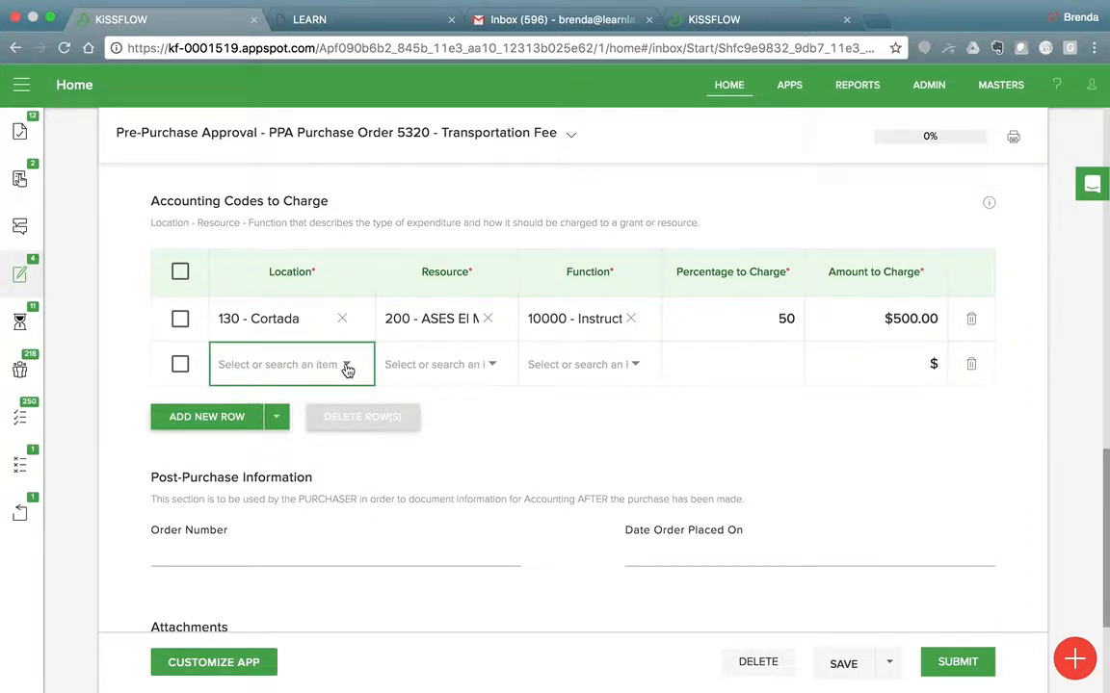
left_click(347, 369)
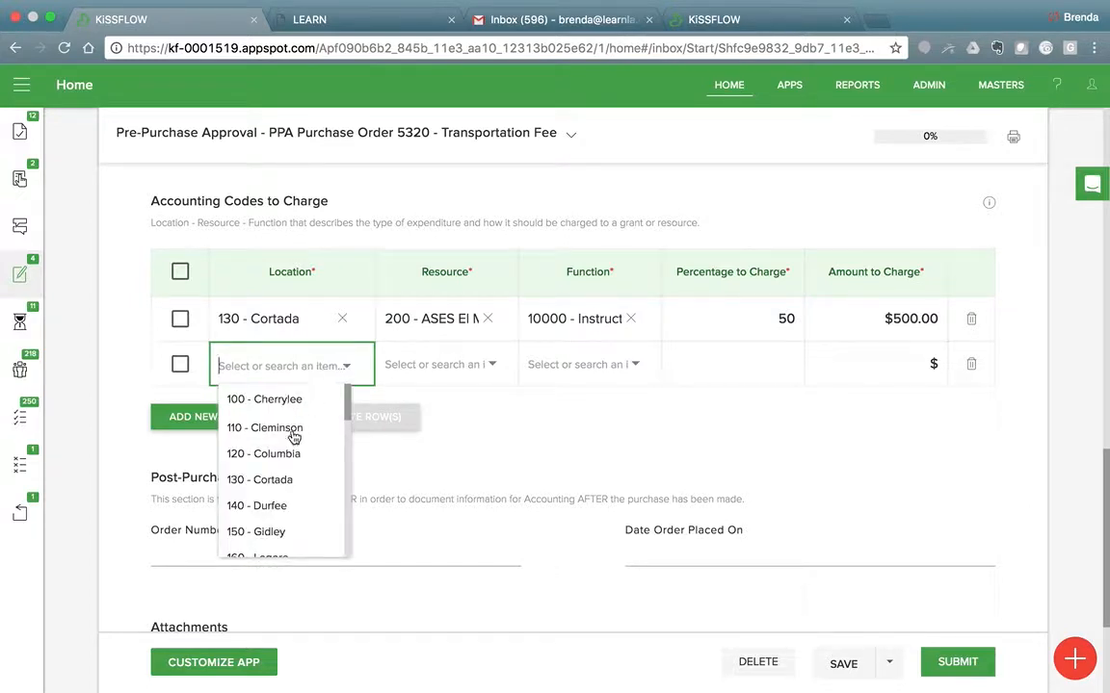
left_click(283, 488)
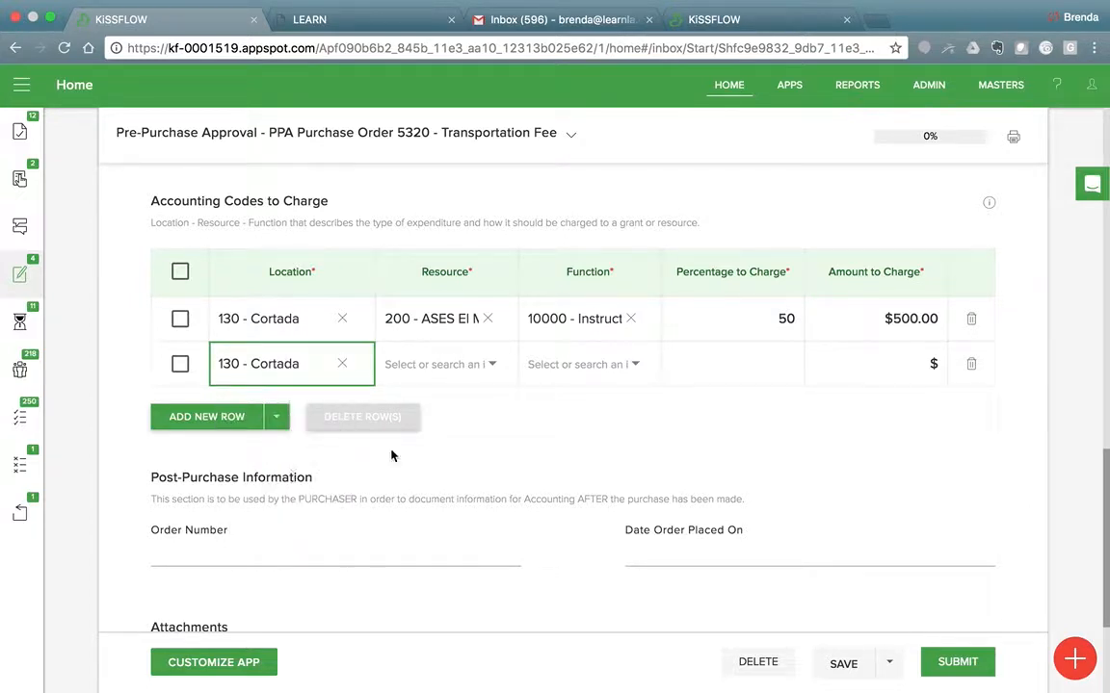
Choose 330 - 21stCCLC-0A as the resource for the second accounting row.
left_click(493, 366)
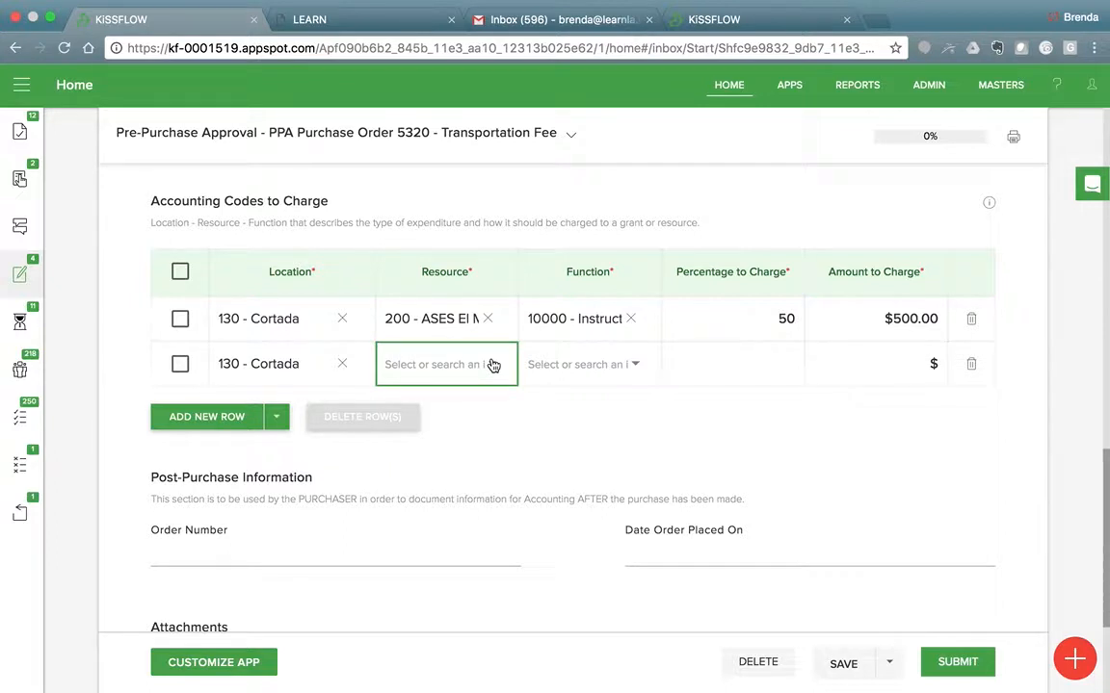
left_click(493, 365)
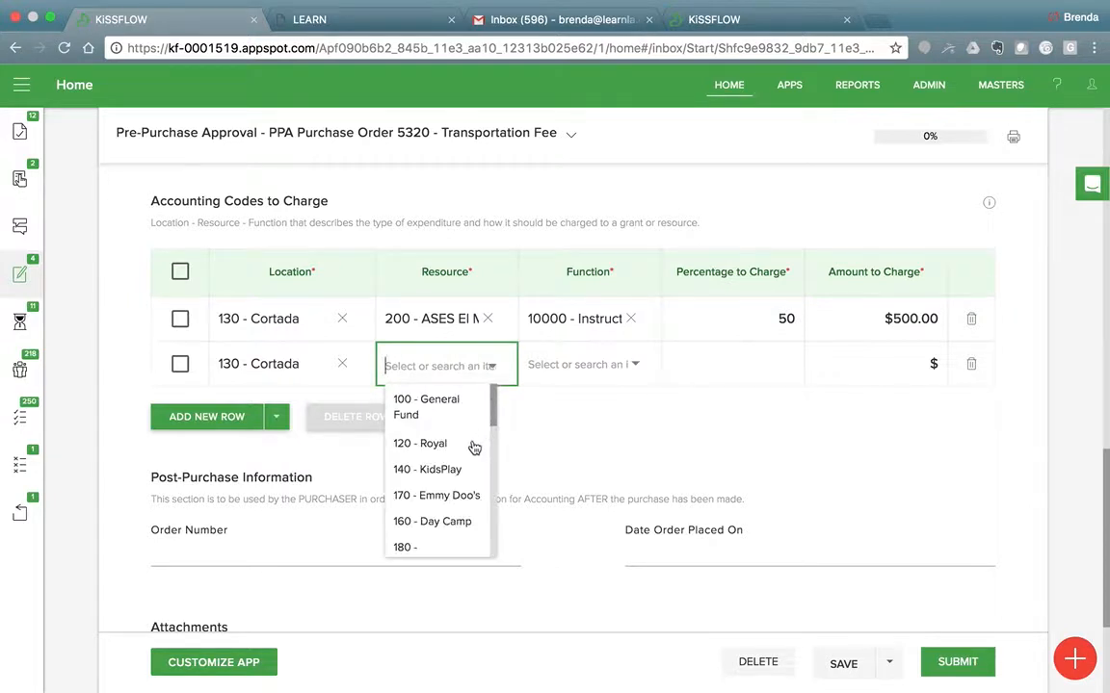
scroll(473, 448, "down", 1)
scroll(473, 448, "down", 5)
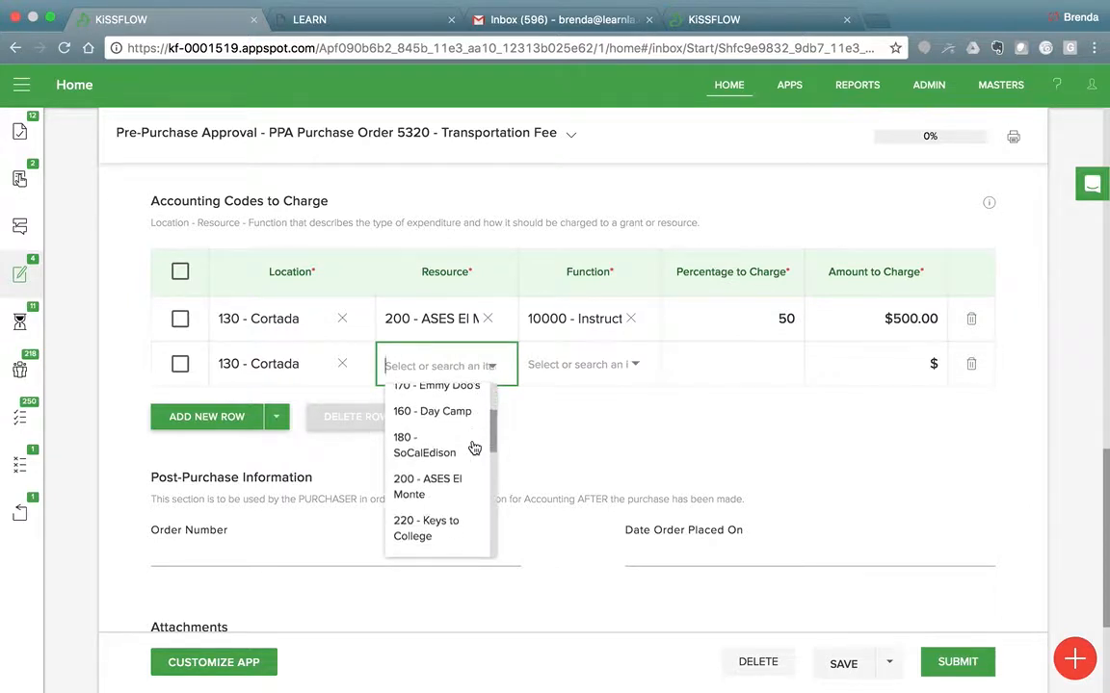
scroll(473, 447, "down", 3)
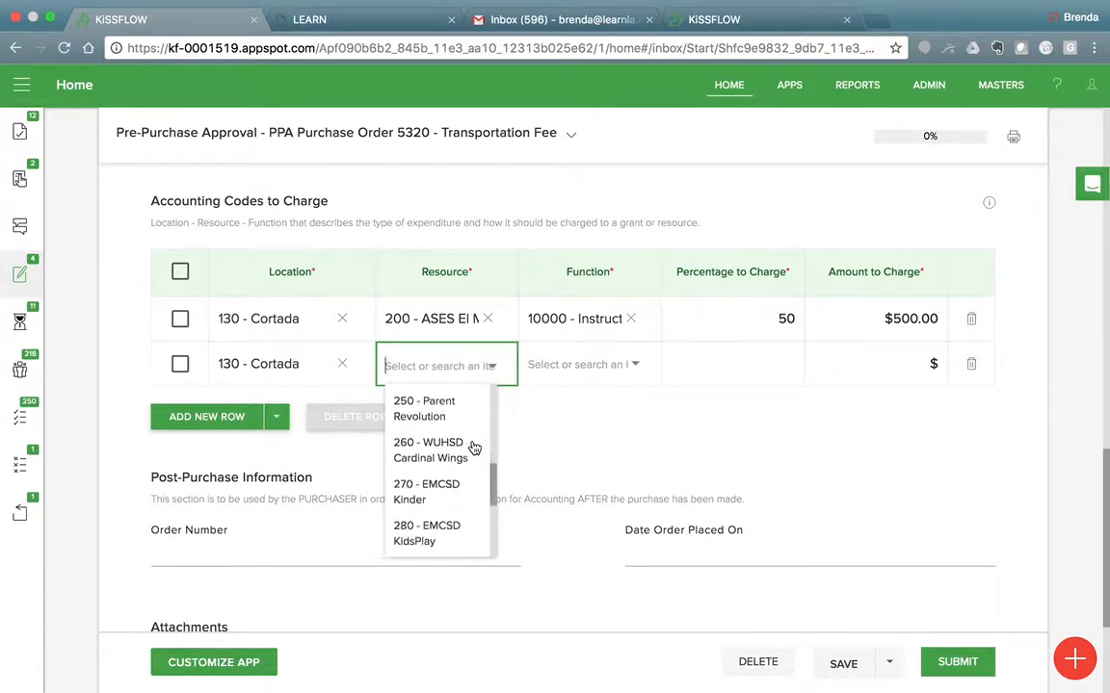
scroll(473, 448, "down", 3)
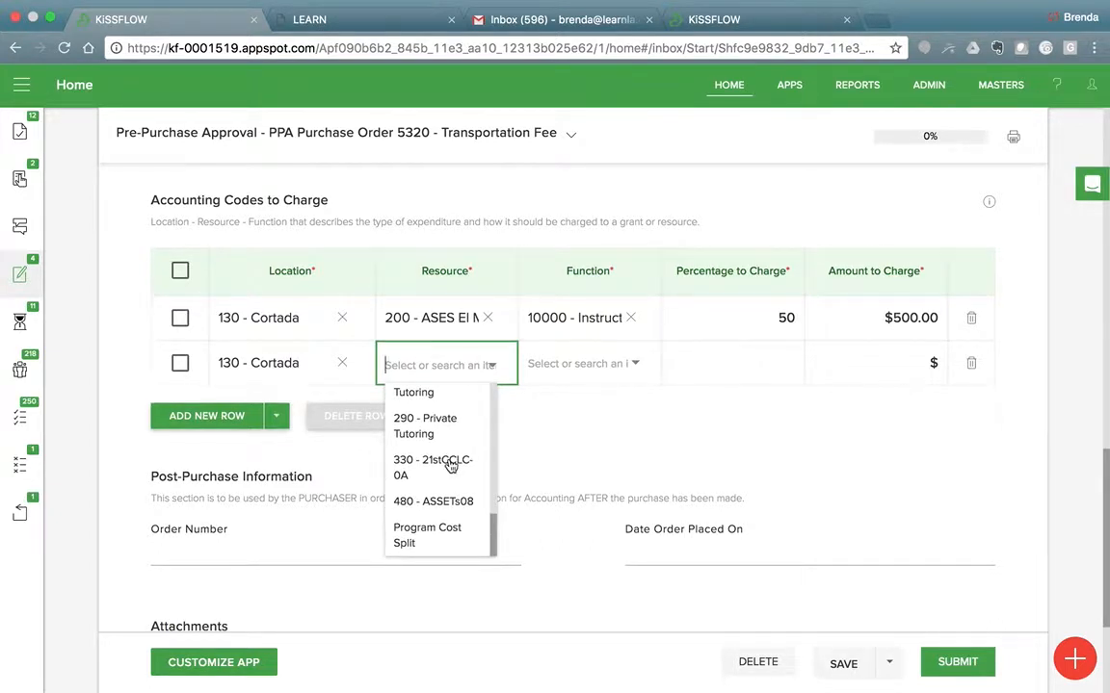
left_click(449, 467)
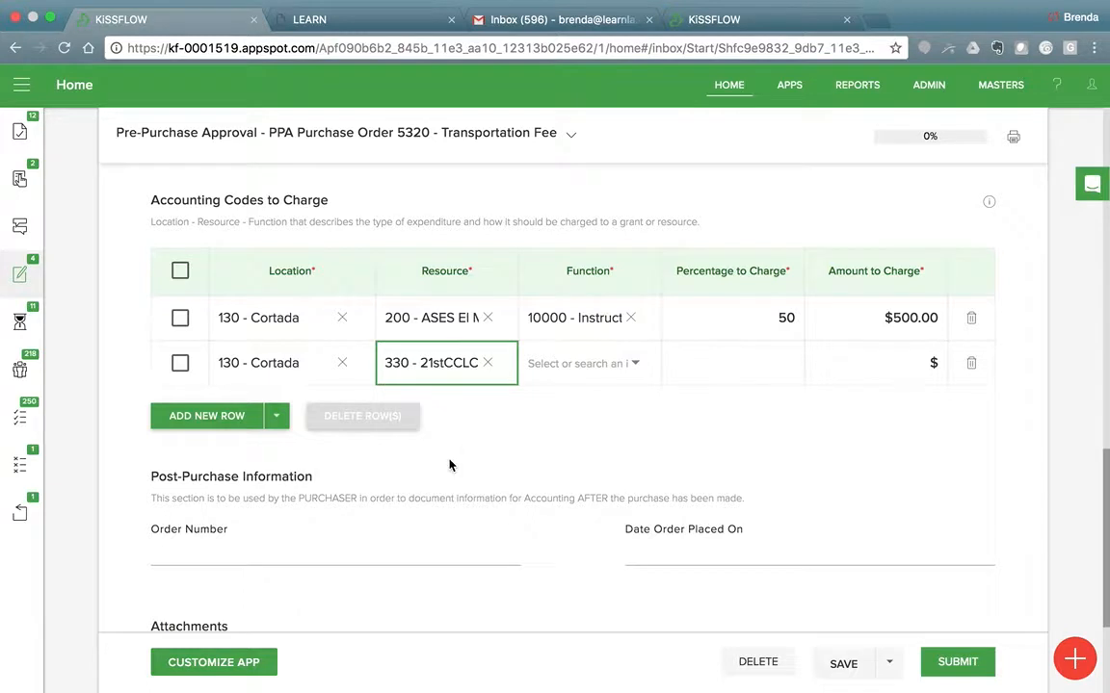
Choose 10000 - Instructional as the function for the second accounting row.
left_click(634, 362)
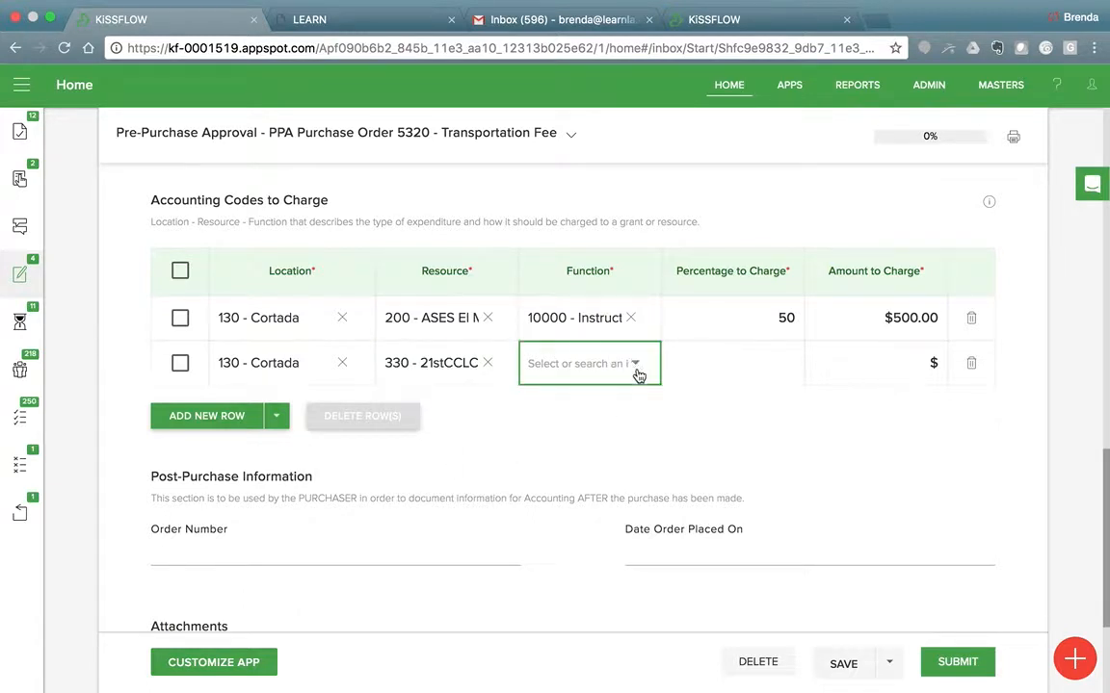
left_click(636, 365)
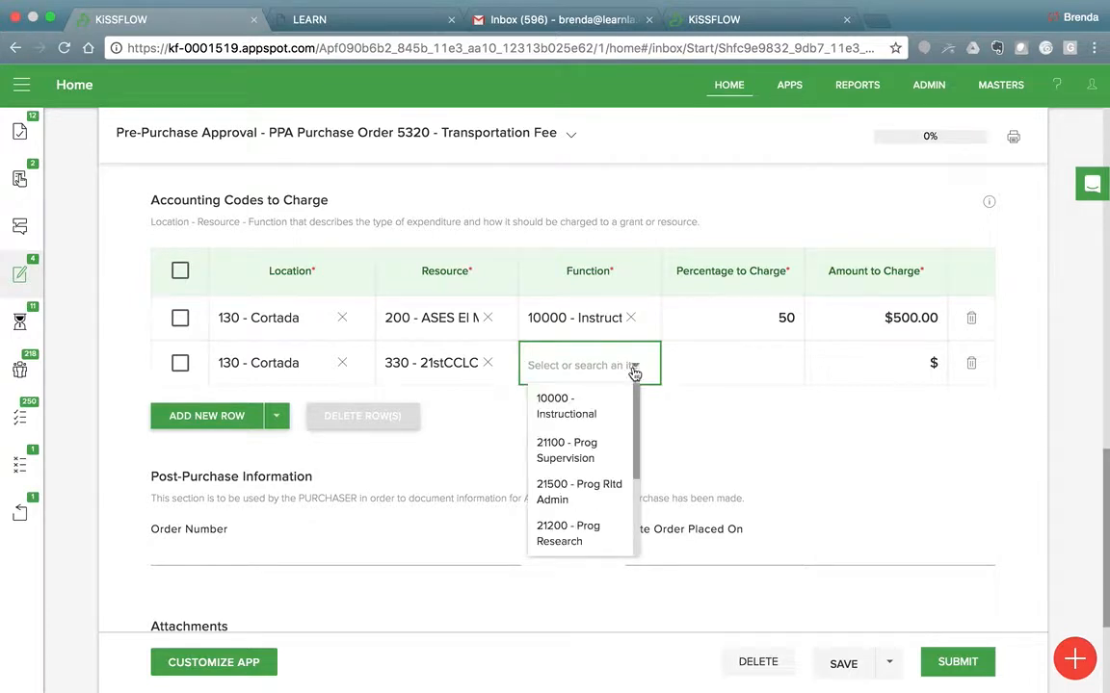
left_click(576, 410)
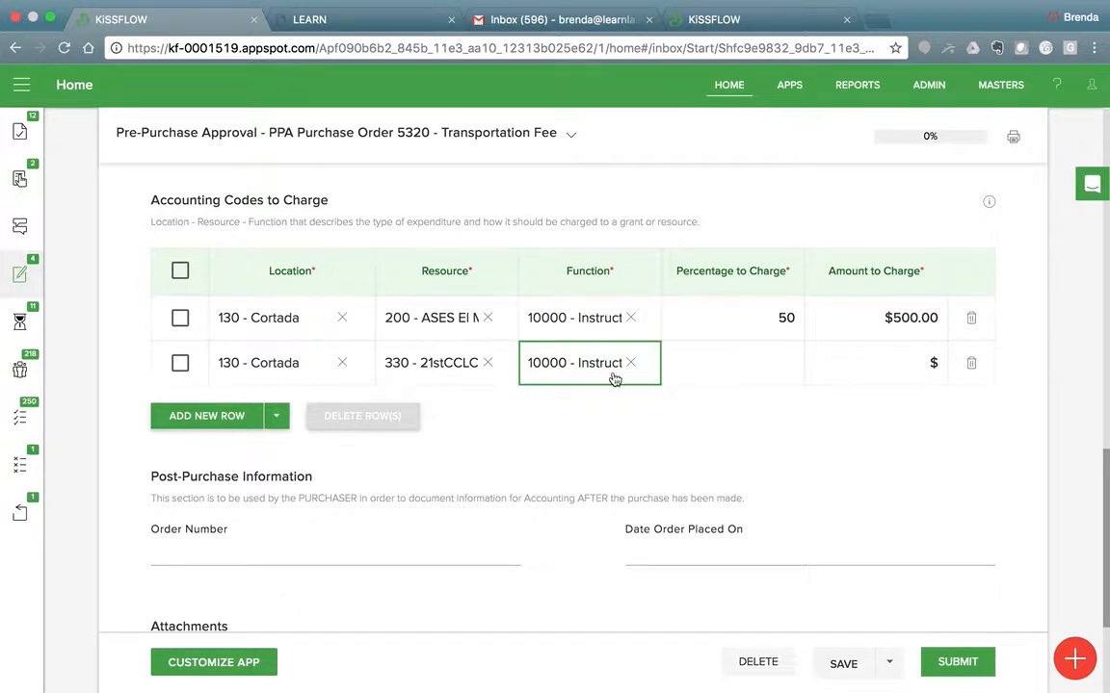
Set the 21stCCLC accounting row's percentage to charge to 50 and its amount to charge to $500.
left_click(767, 363)
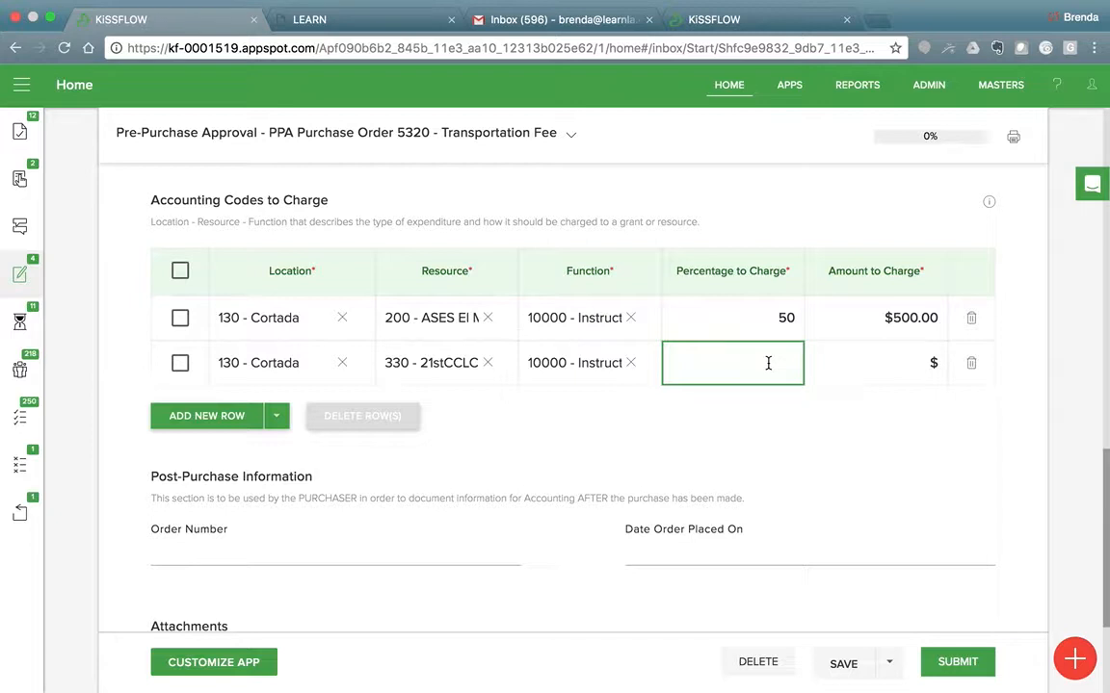
type("50")
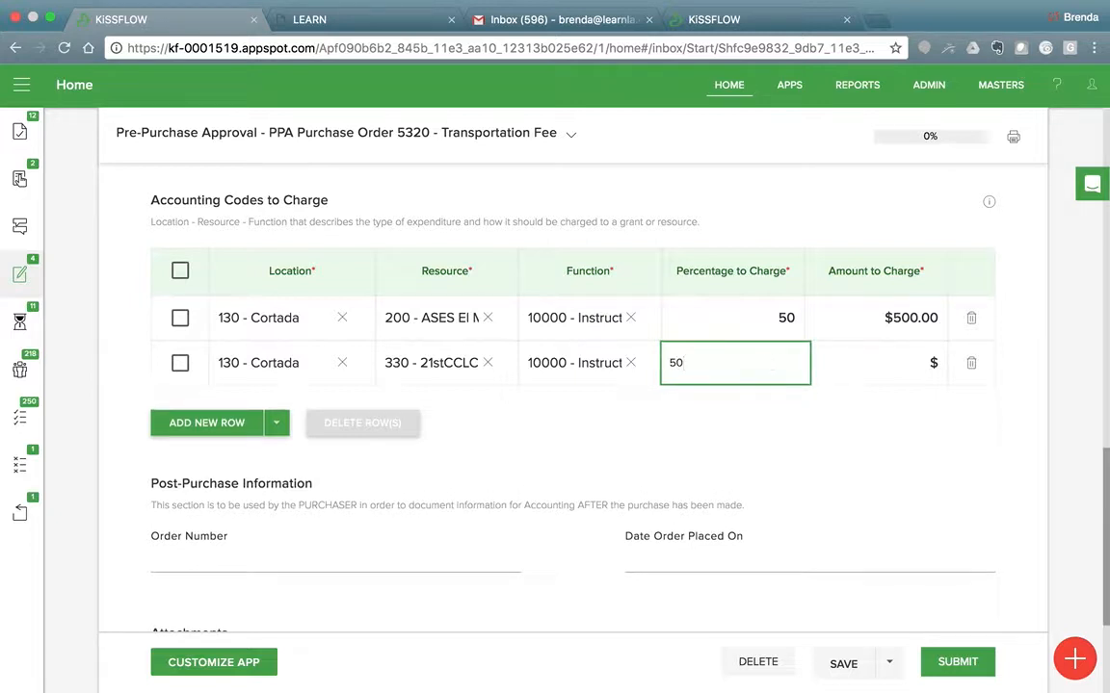
left_click(882, 366)
type("500")
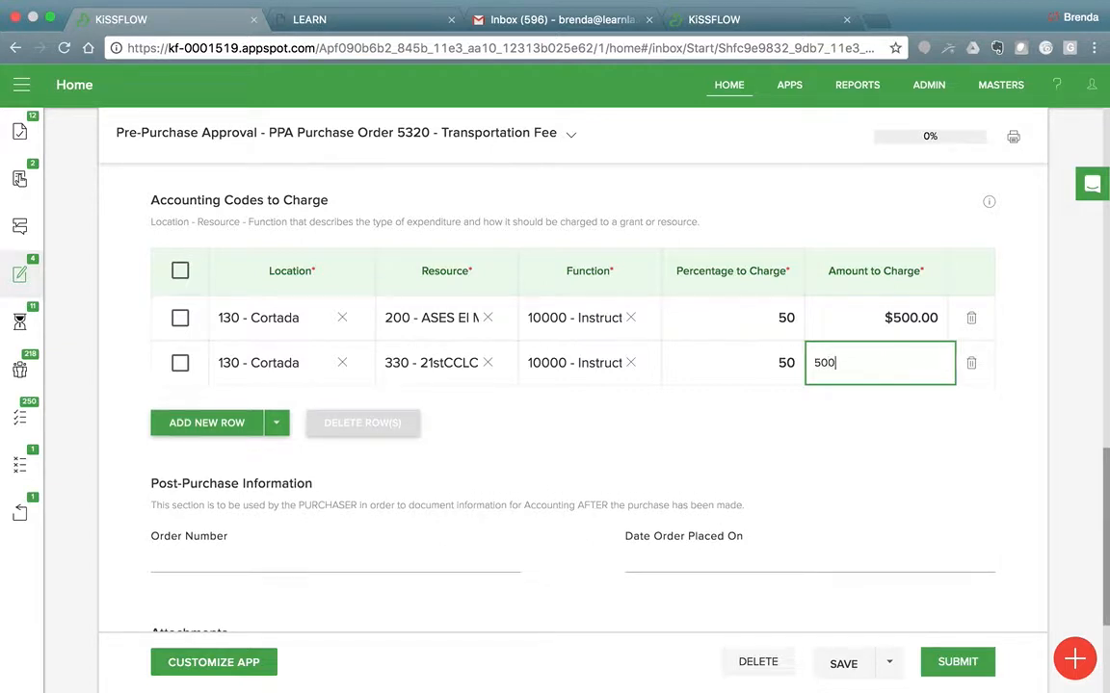
left_click(838, 430)
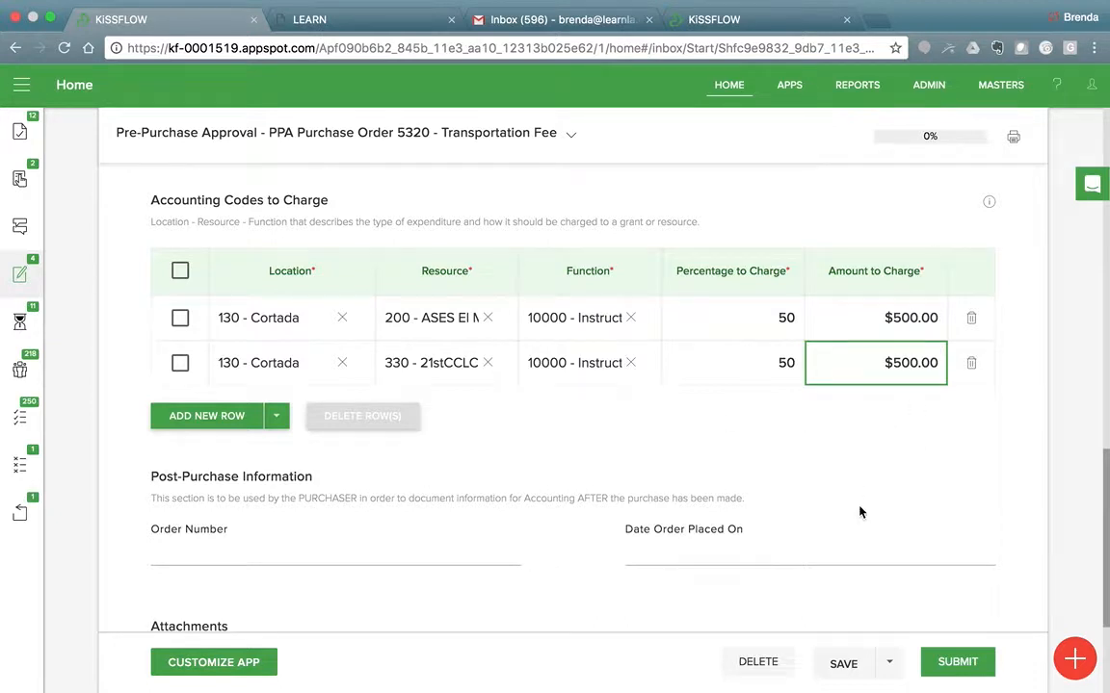
Review the form from the total proposed cost and accounting codes down through the post-purchase information, attachments and comments sections.
scroll(860, 512, "up", 4)
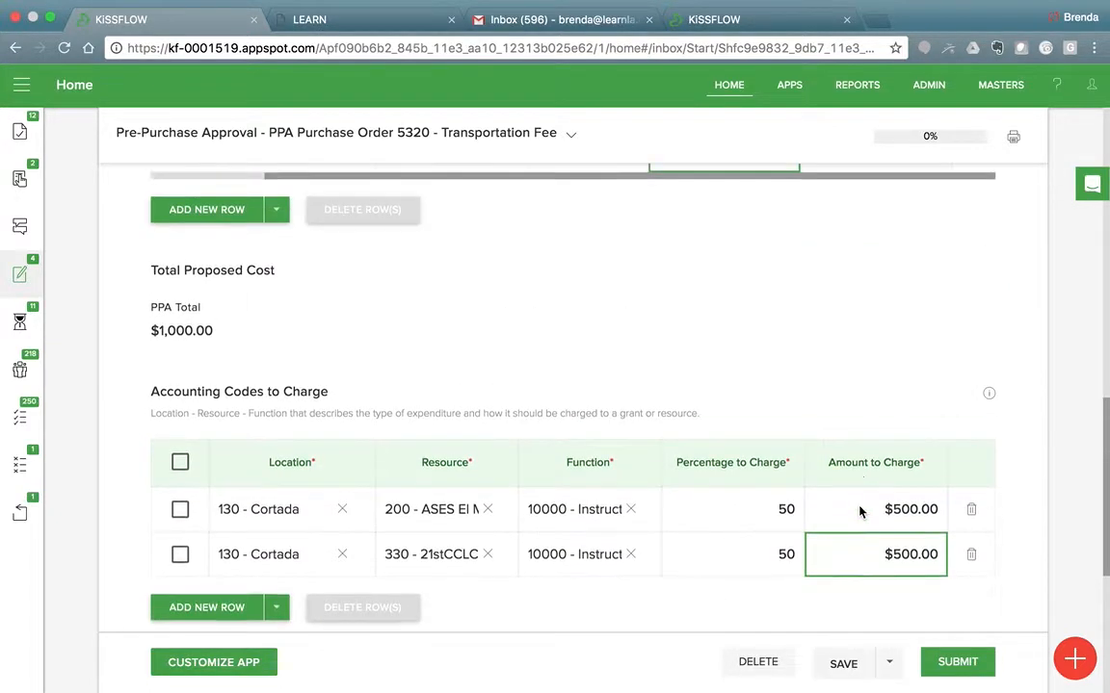
scroll(861, 513, "up", 2)
scroll(861, 512, "down", 1)
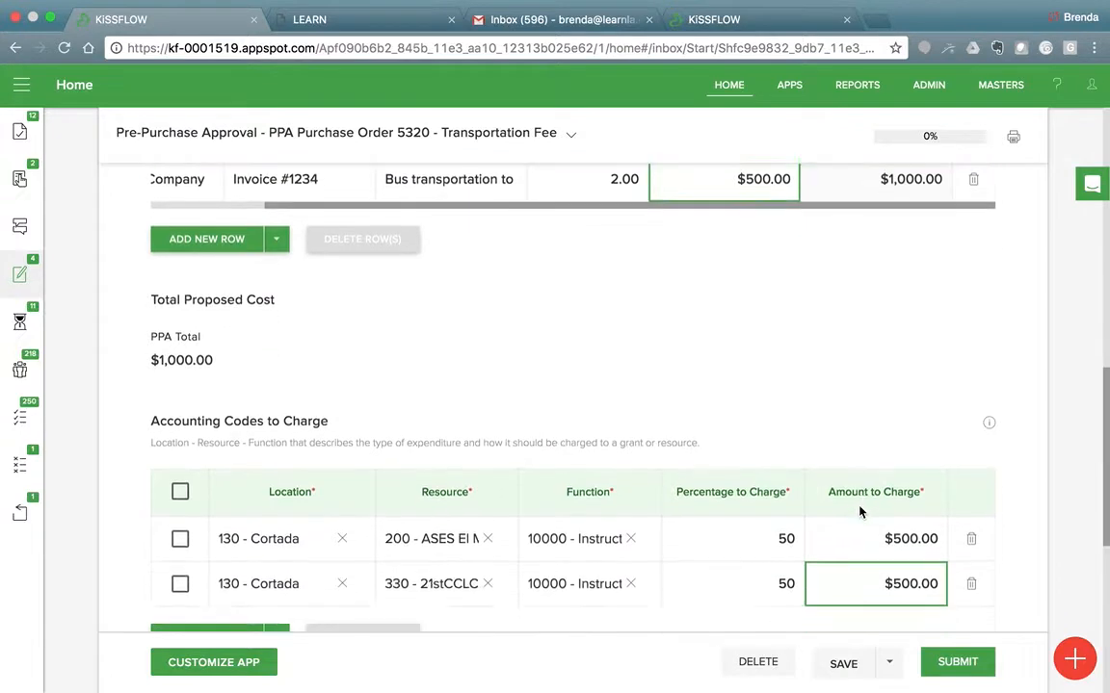
scroll(861, 512, "down", 4)
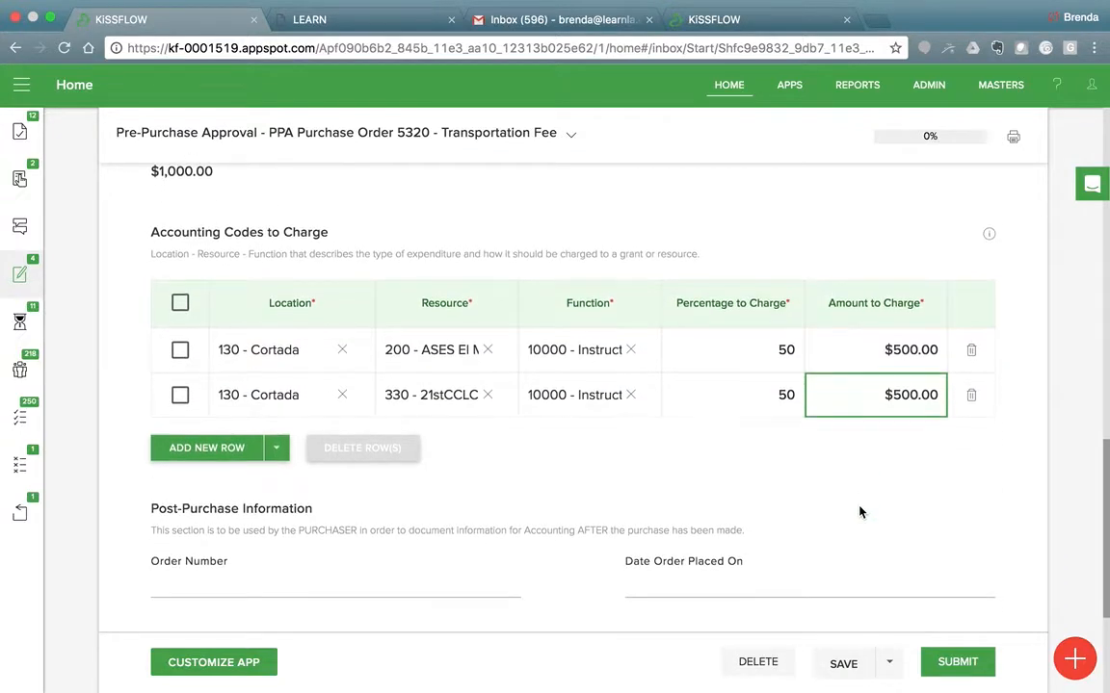
scroll(860, 513, "down", 2)
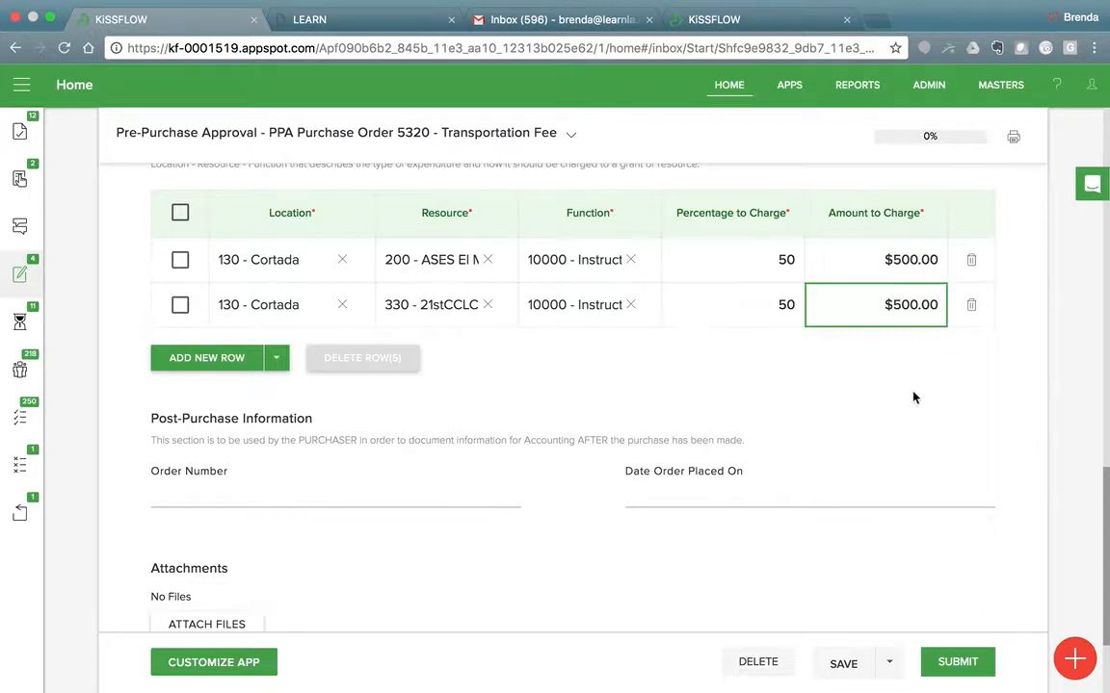
scroll(915, 398, "down", 2)
scroll(914, 398, "up", 1)
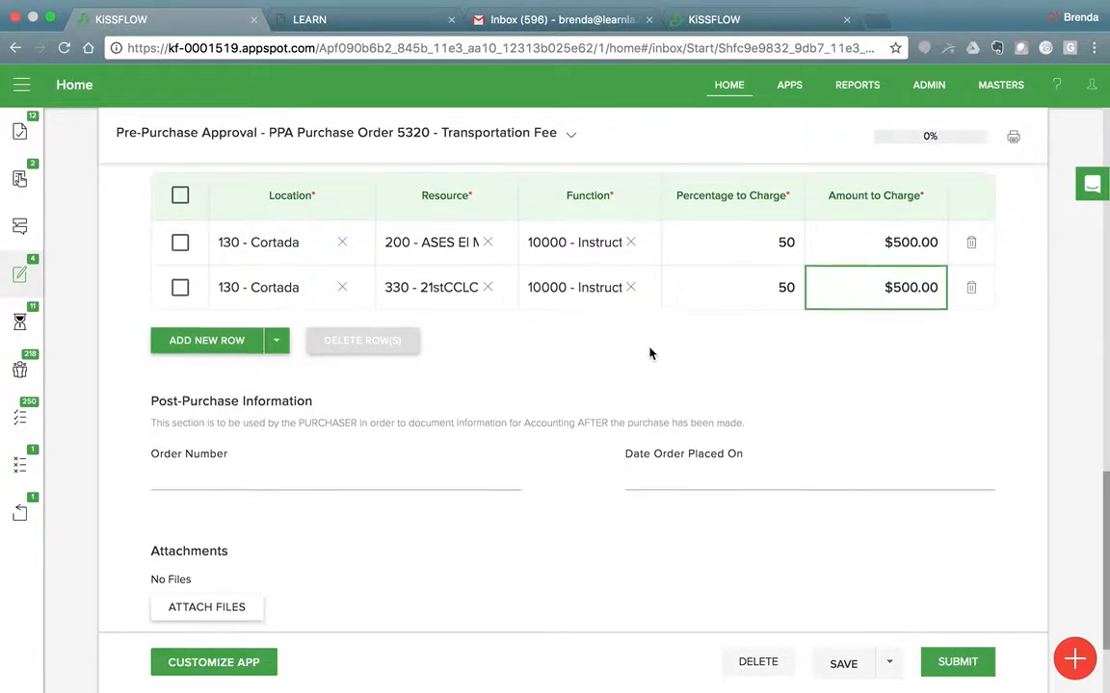
scroll(649, 353, "down", 2)
scroll(649, 354, "up", 2)
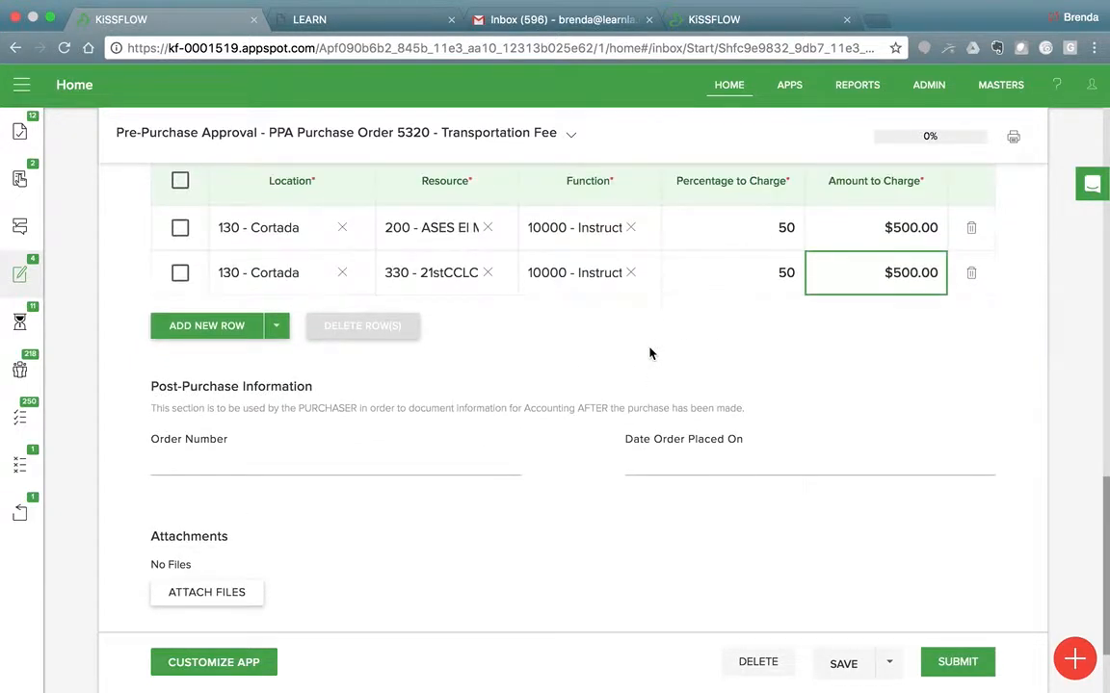
scroll(650, 354, "up", 1)
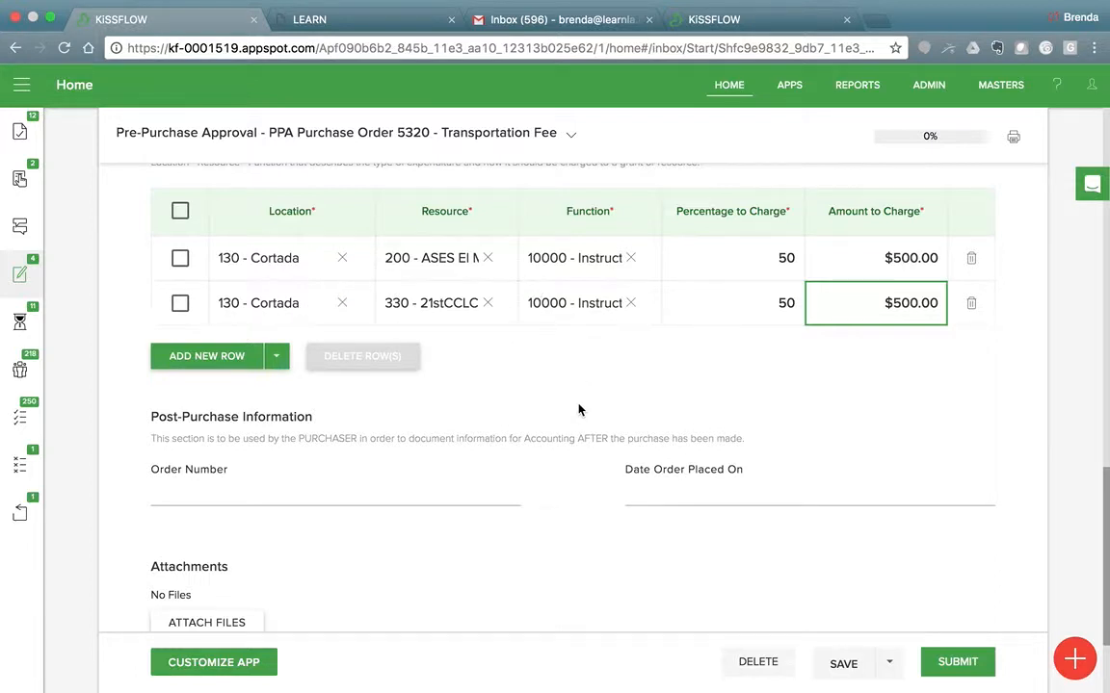
scroll(577, 410, "down", 3)
scroll(578, 410, "down", 1)
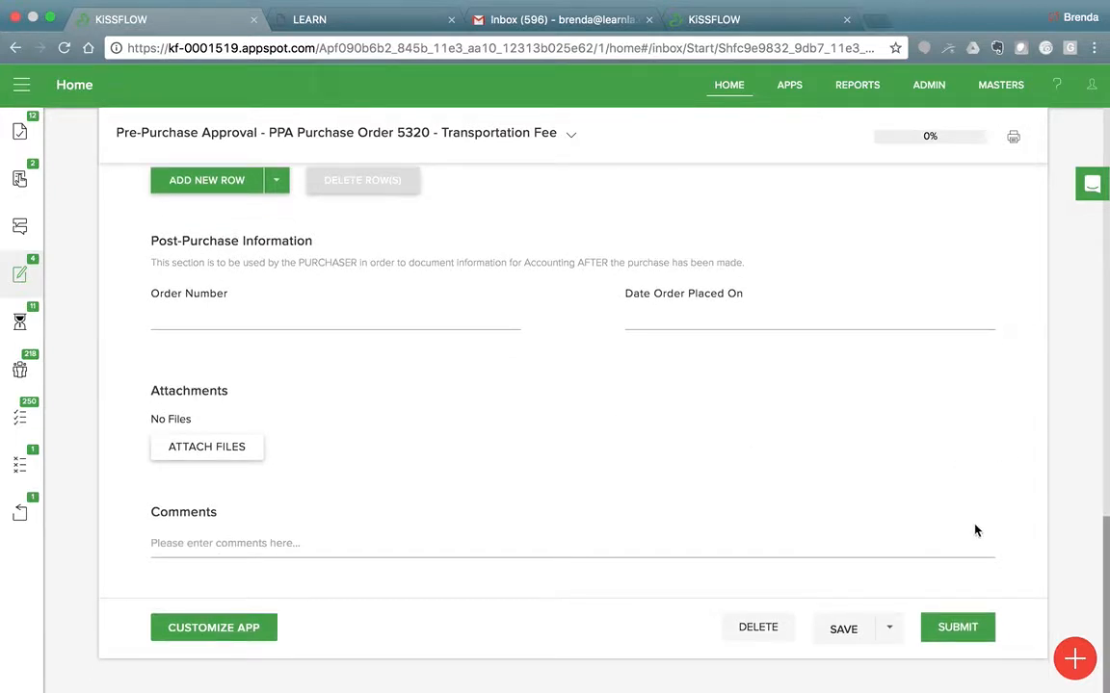
scroll(1023, 453, "up", 2)
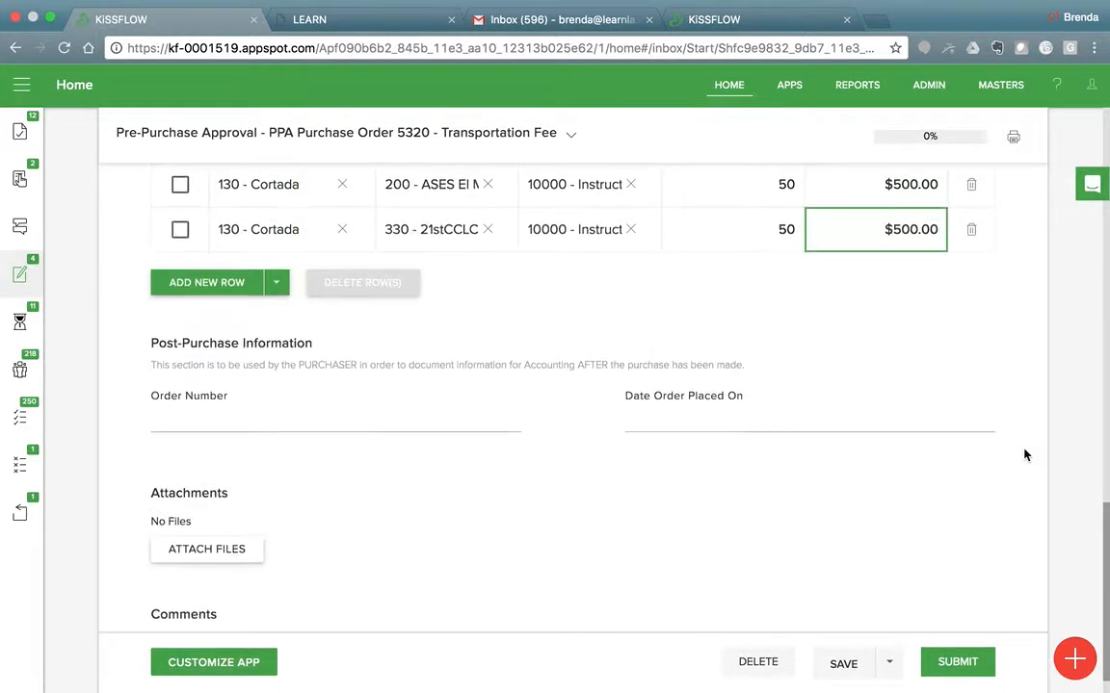
scroll(1024, 454, "up", 1)
scroll(1024, 454, "down", 3)
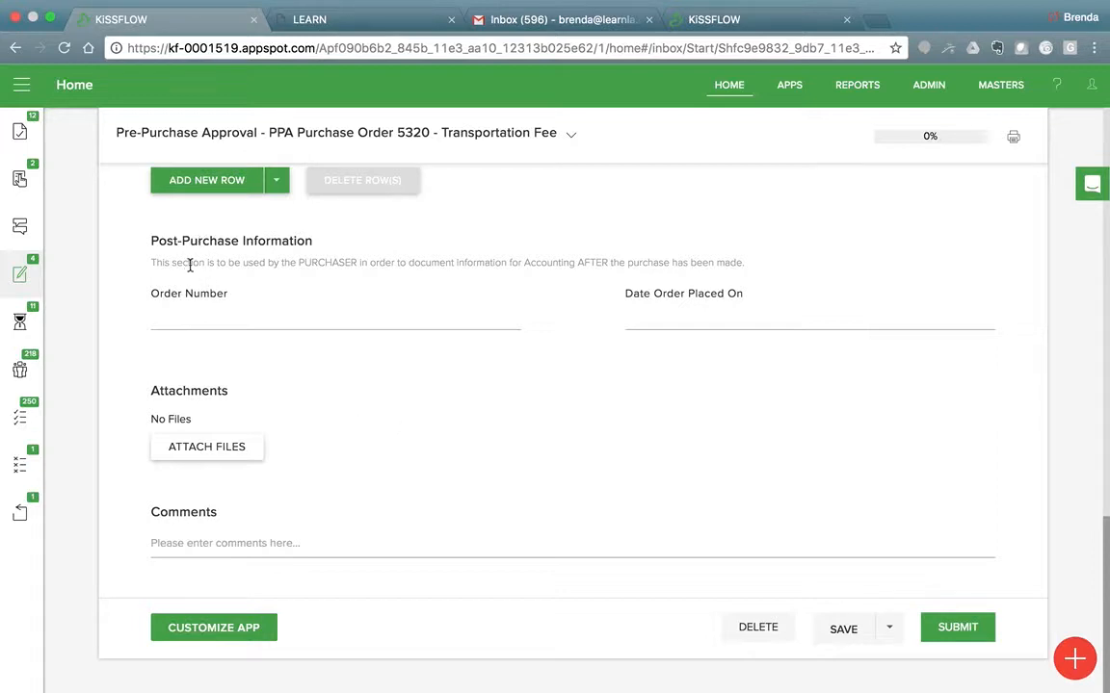
Examine the Post-Purchase Information instructions and look over the Pre-Purchase Approval form from its purchase information to the comments.
left_click_drag(157, 260, 741, 258)
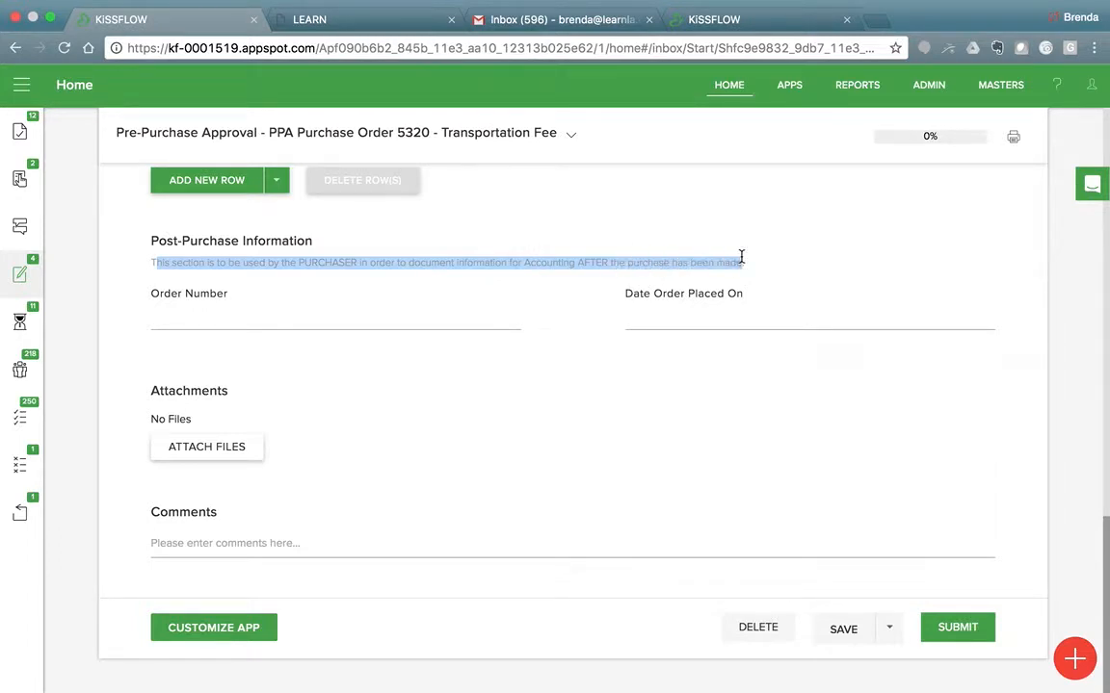
left_click(585, 413)
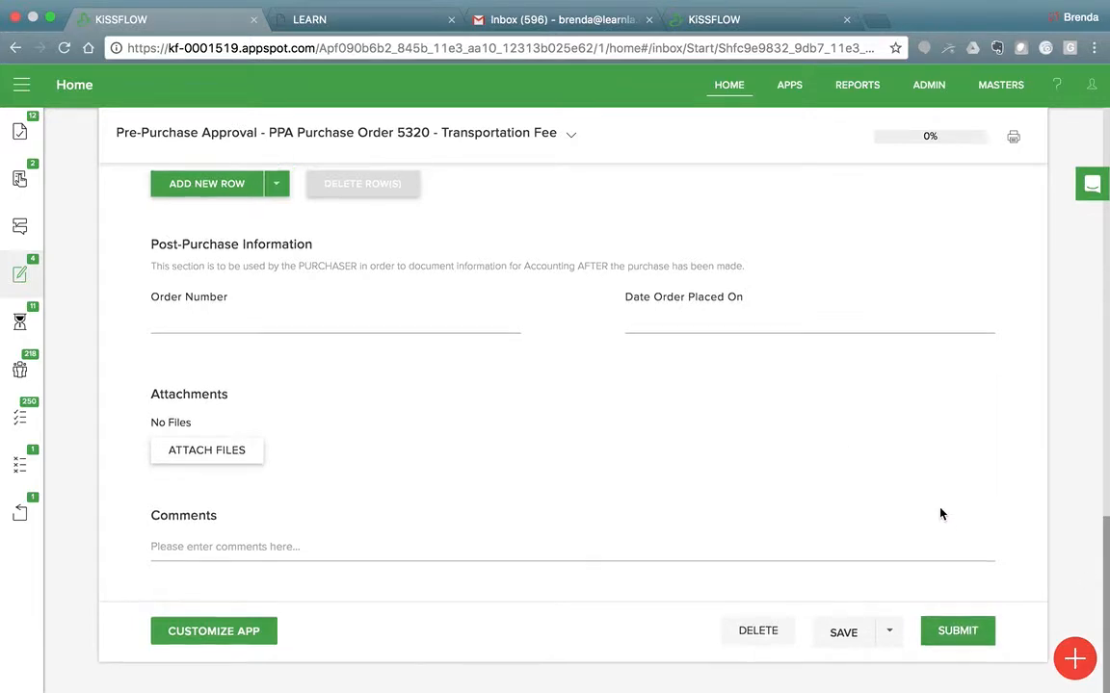
scroll(942, 516, "up", 15)
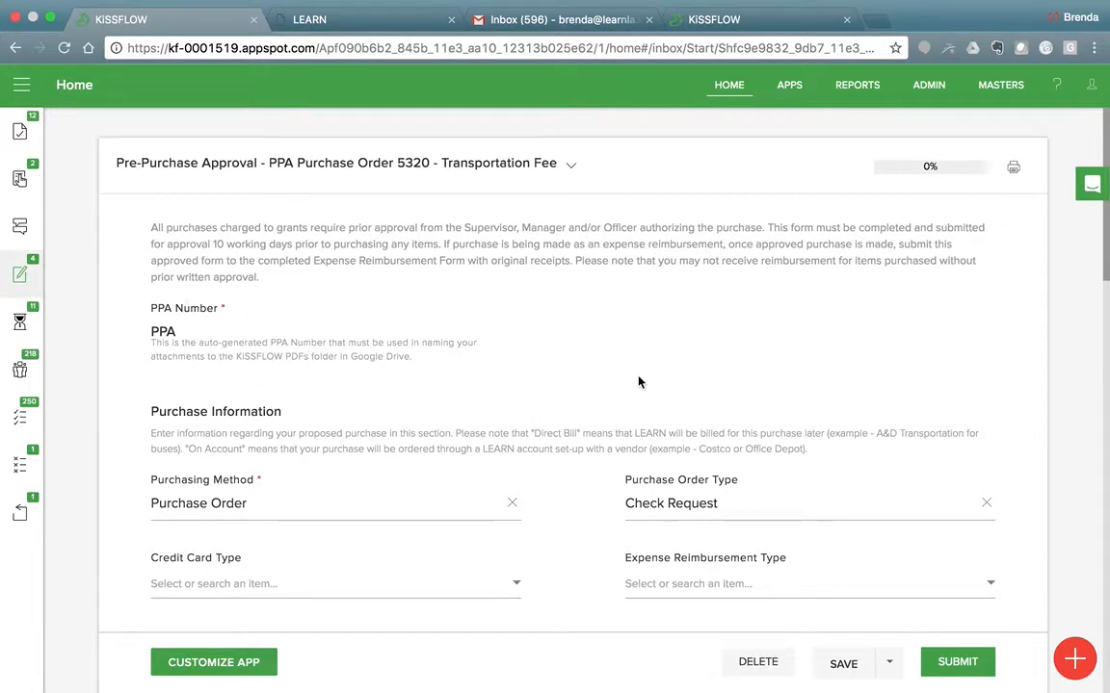
left_click(961, 664)
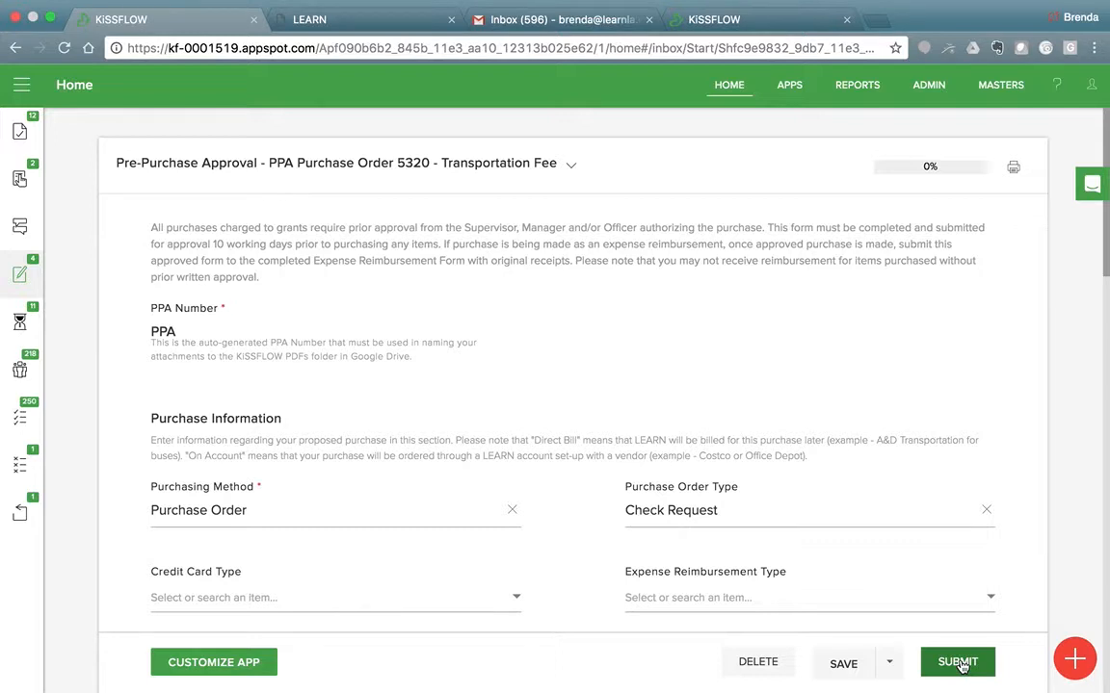
left_click(942, 666)
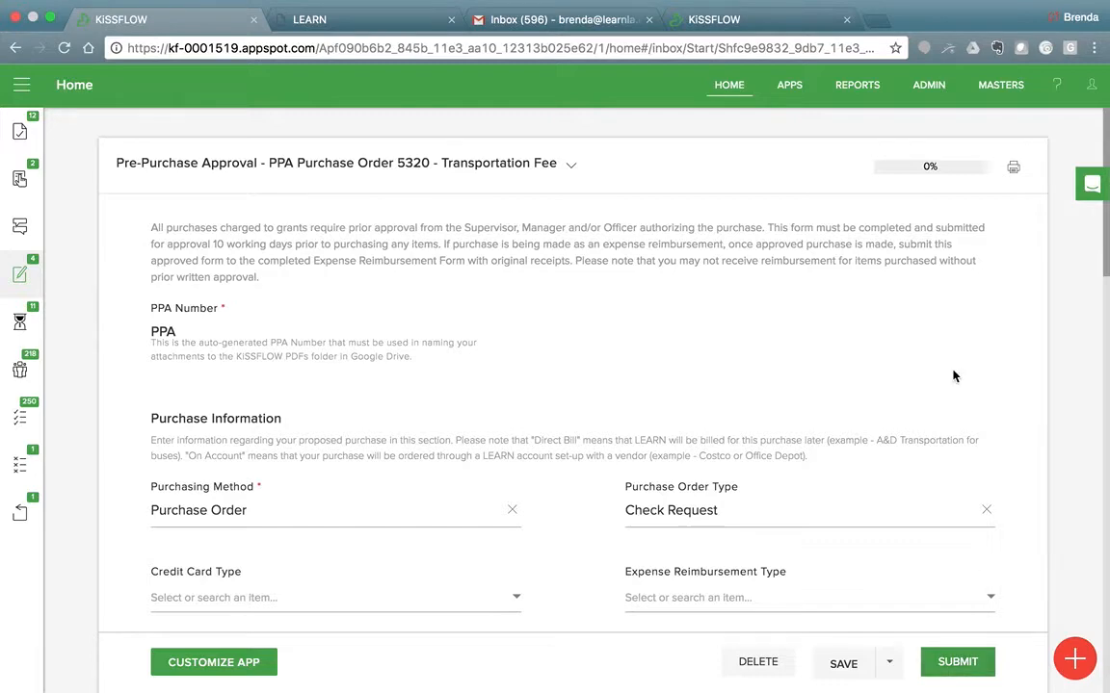
scroll(950, 374, "down", 10)
scroll(954, 377, "down", 5)
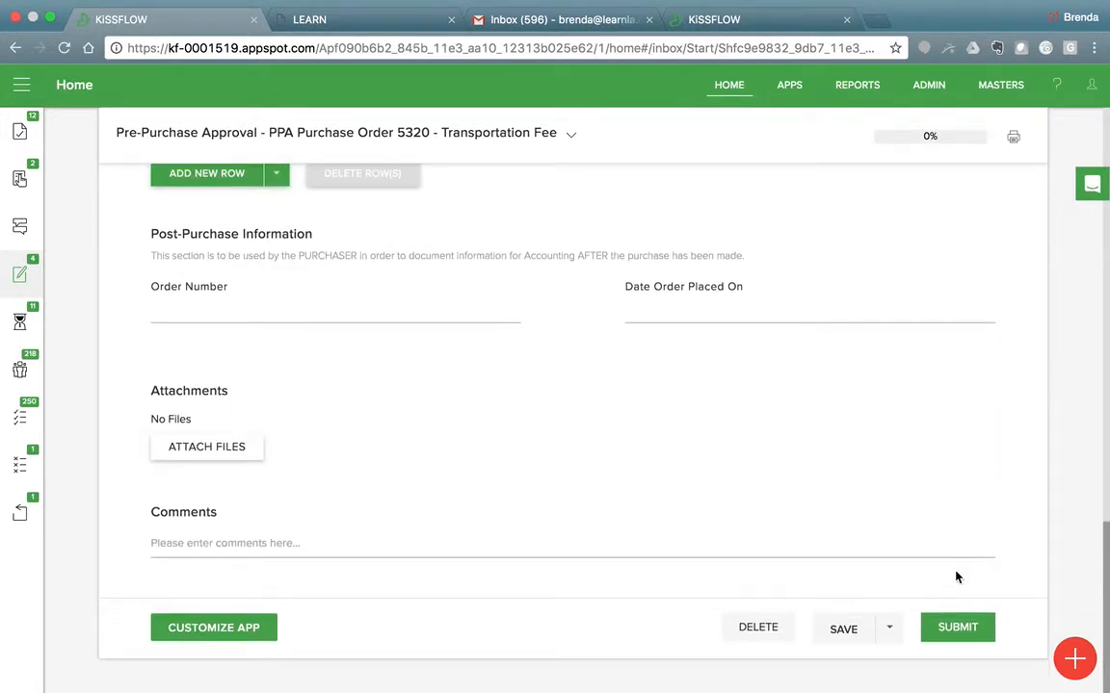
left_click(970, 626)
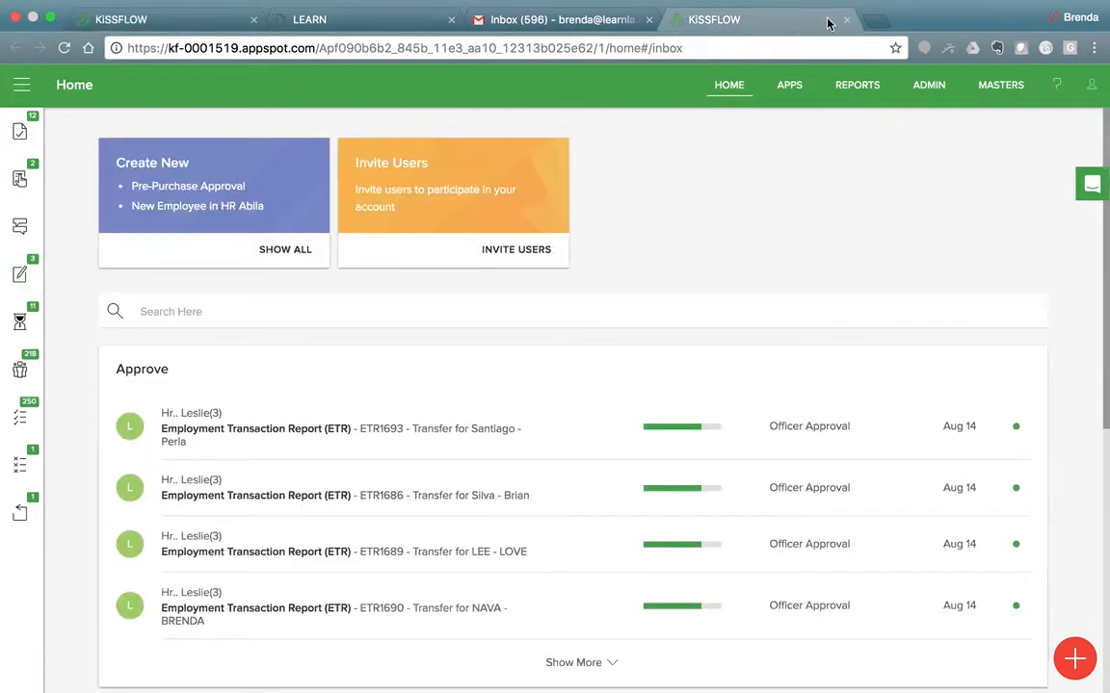
Close the duplicate KiSSFLOW home page and return to the open Transportation Fee purchase order form.
left_click(846, 19)
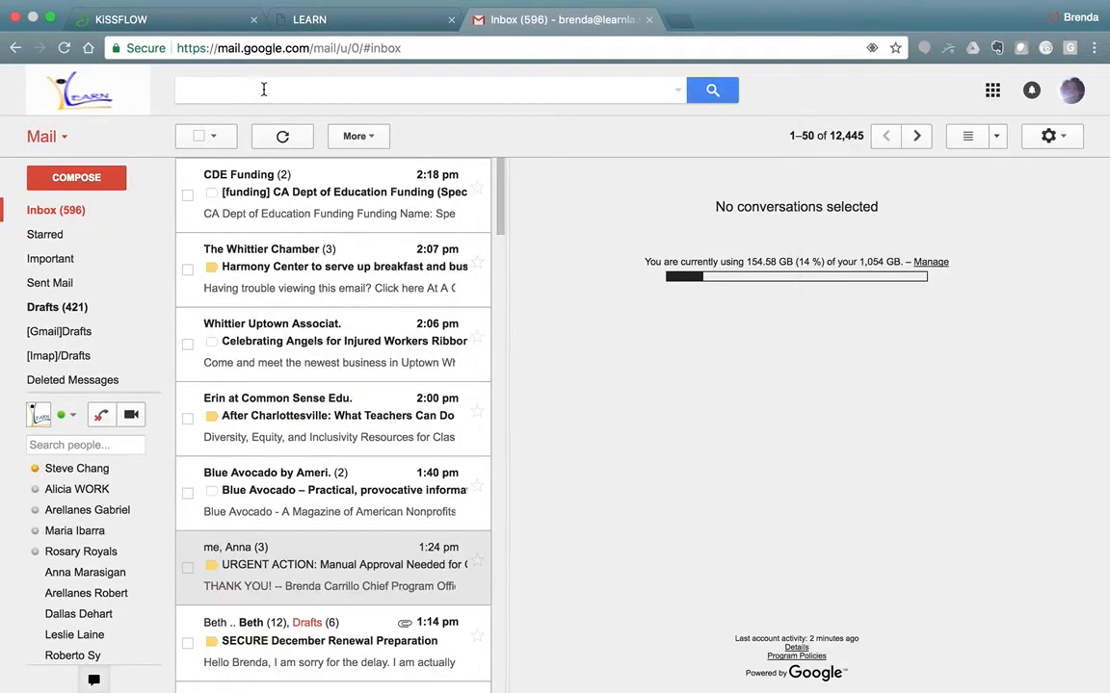
left_click(158, 19)
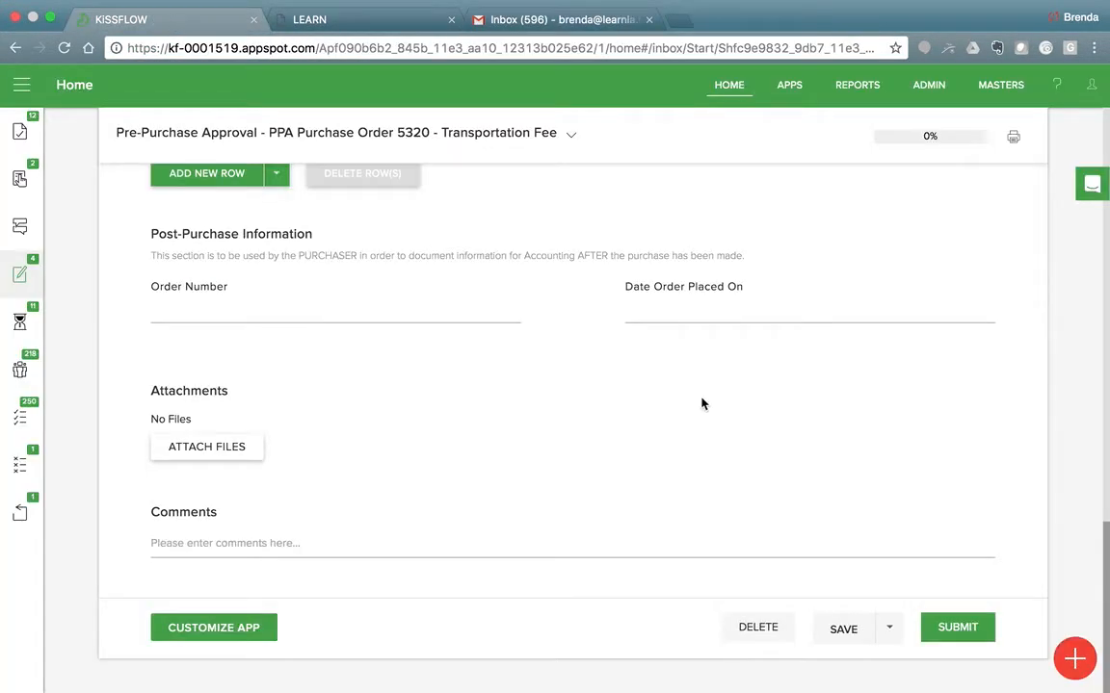
left_click(951, 630)
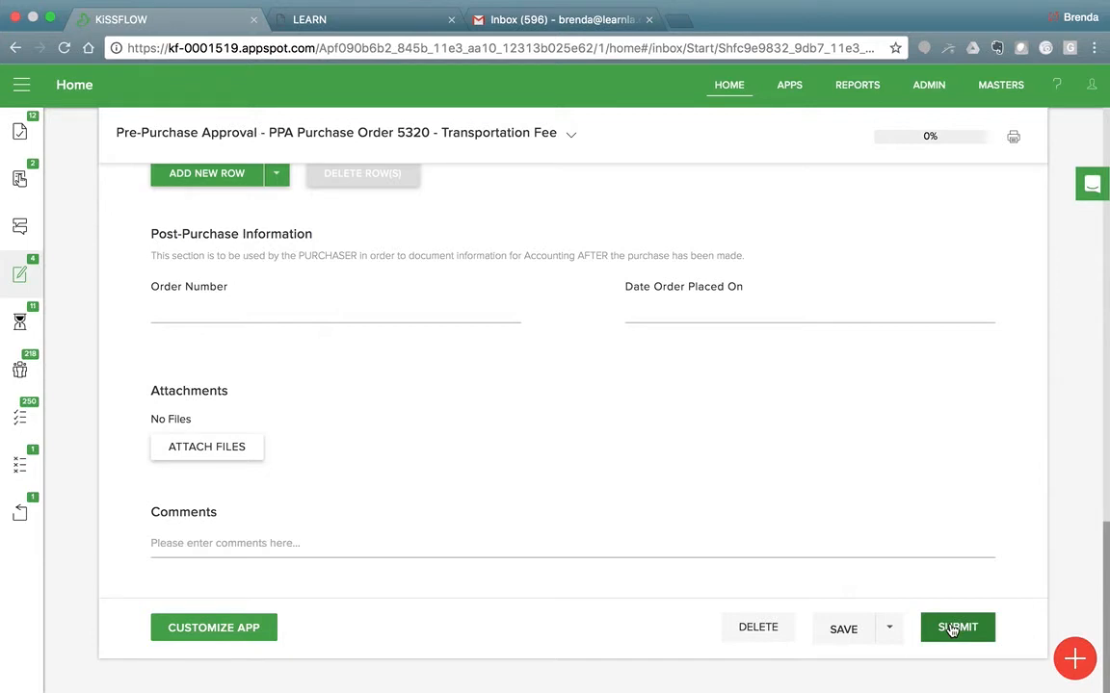
left_click(952, 630)
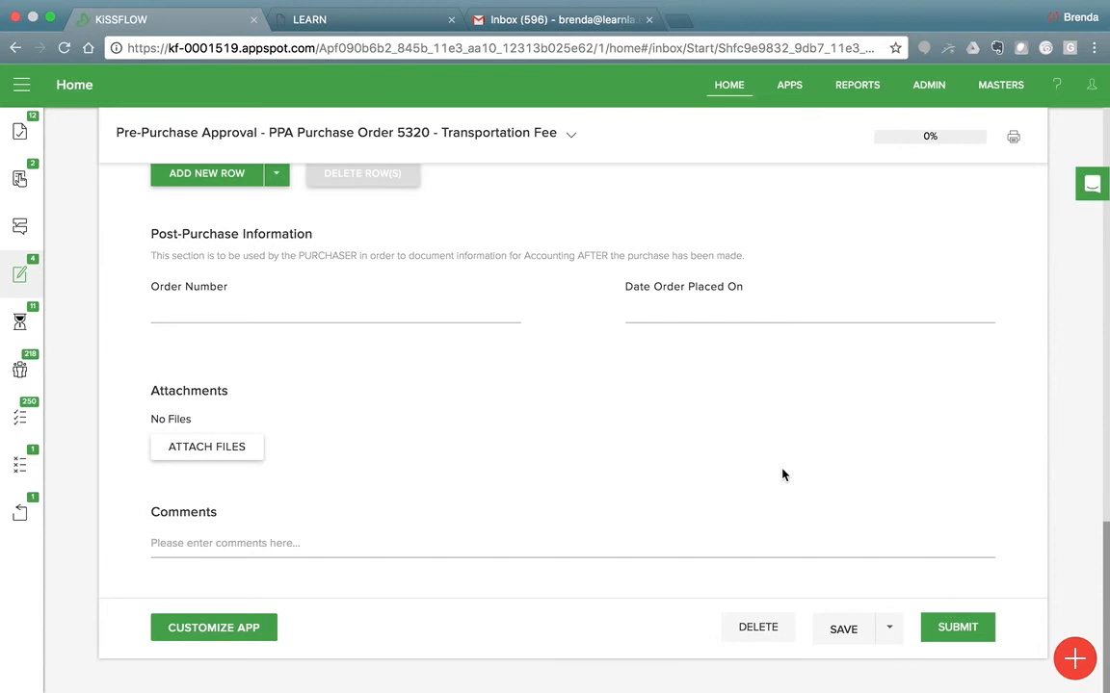
key("ctrl+Left")
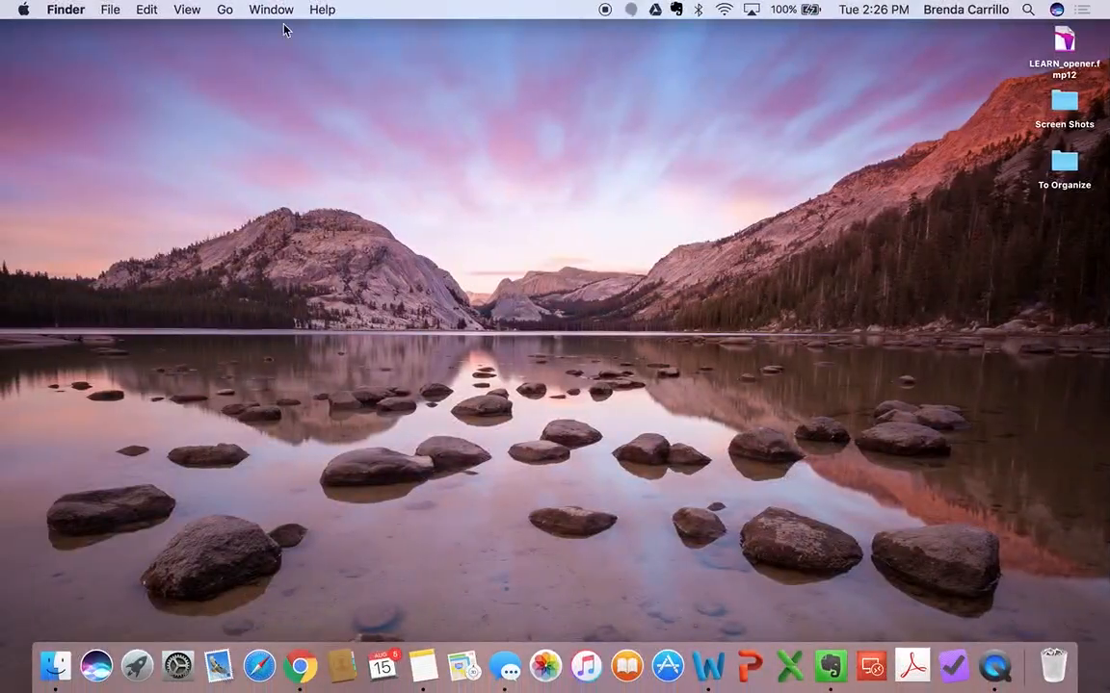